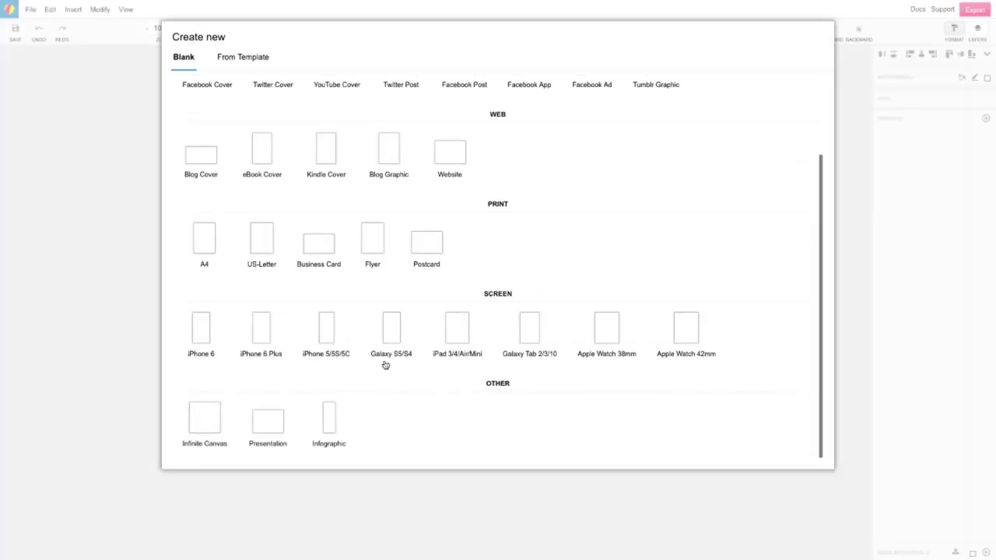
- Create a blank 360 × 640 px document from the Galaxy S5/S4 screen preset
click(391, 334)
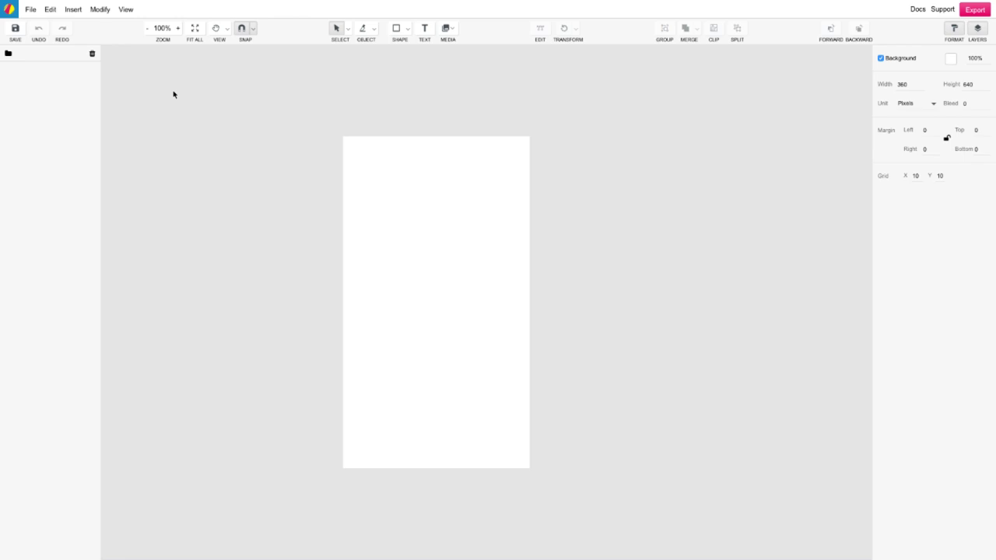
- Turn on Output View and Show Rulers from the View menu, then review the Snap options
click(125, 9)
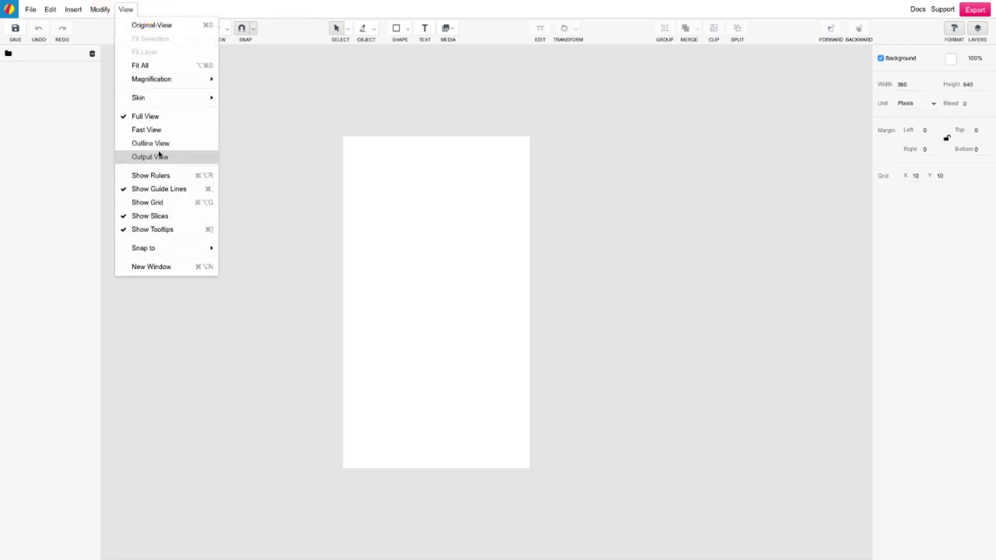
click(159, 155)
click(126, 9)
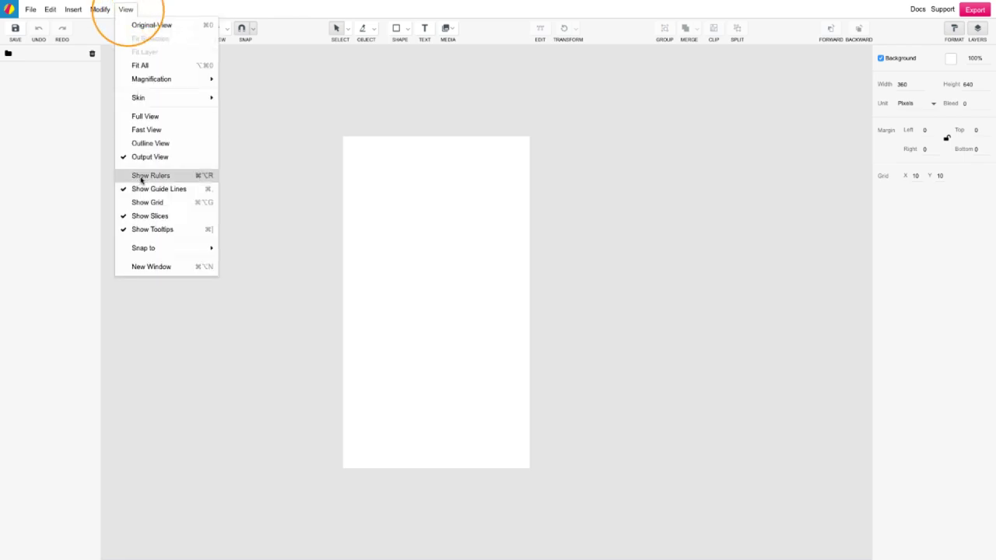
click(147, 178)
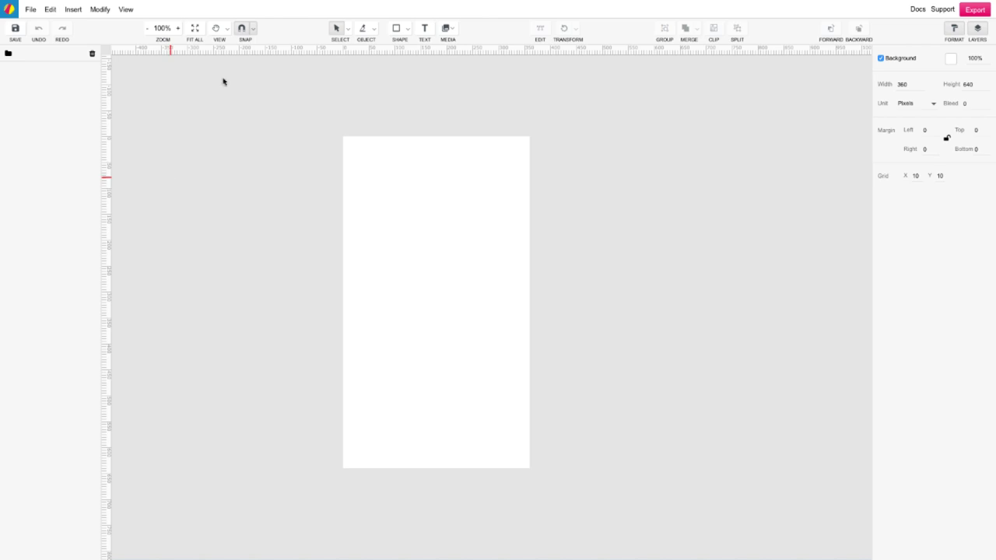
click(253, 30)
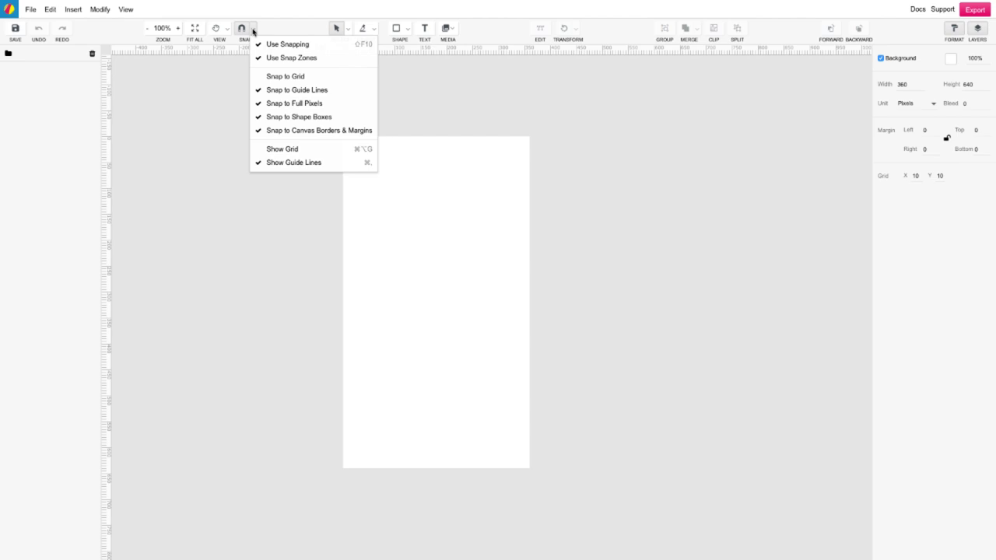
click(252, 31)
- Rename the first layer to Header Elements and add a Photos layer above it
click(8, 53)
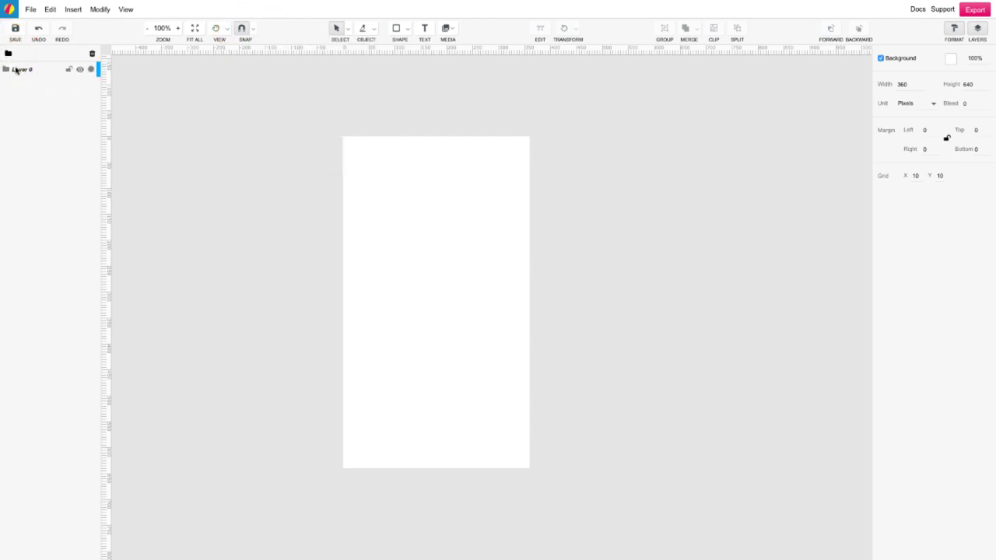
double_click(17, 70)
text(Header El)
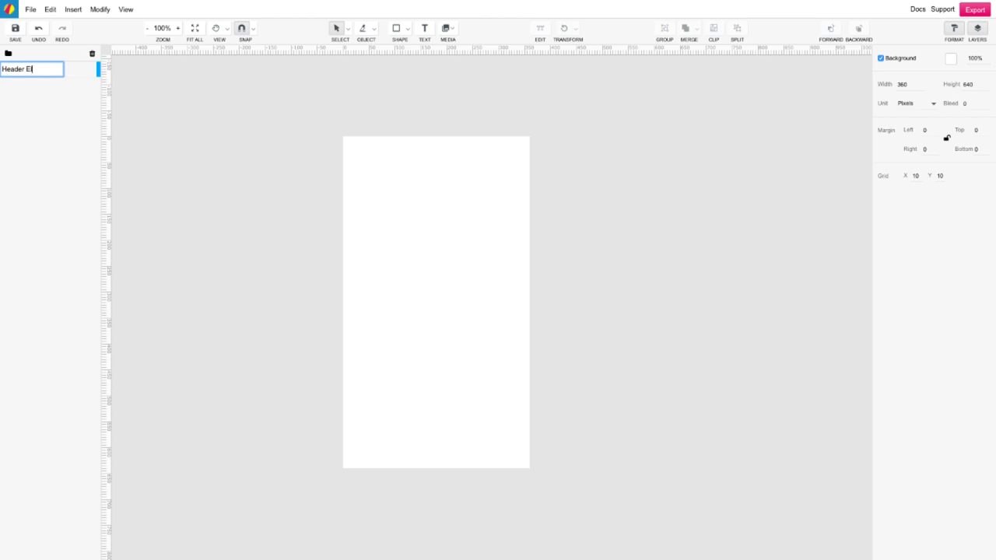
text(ements)
key(Return)
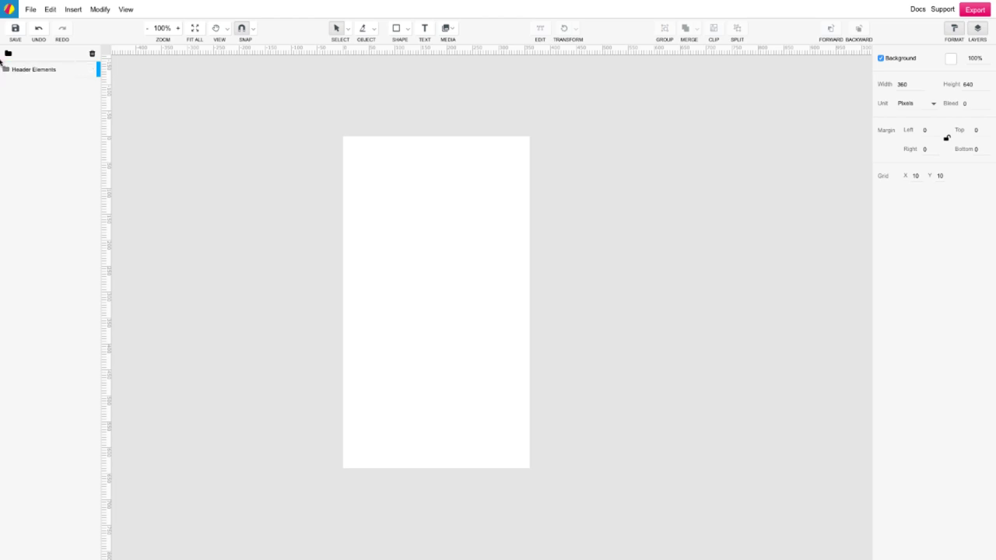
click(7, 53)
double_click(21, 69)
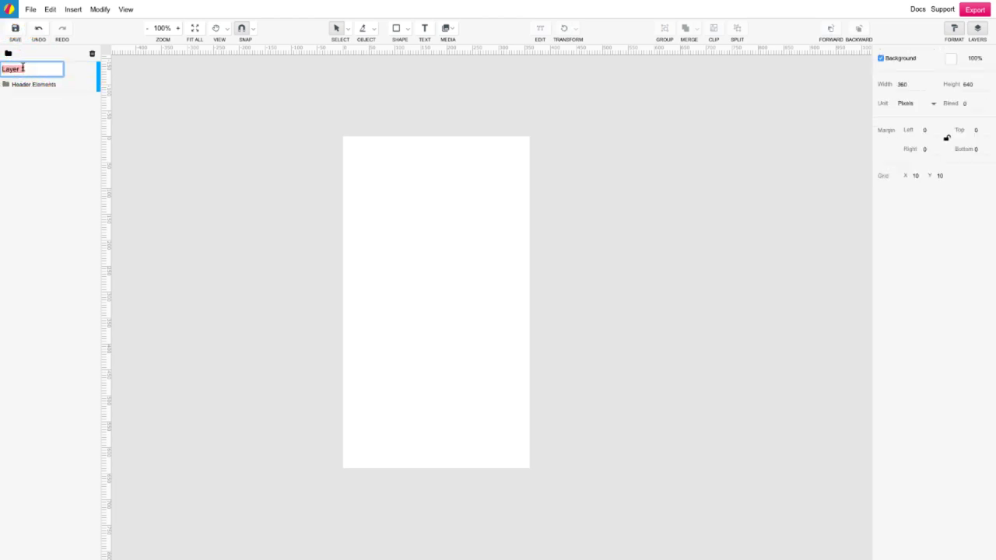
text(Photos)
key(Return)
- Add two more layers named Navigation and Buttons
click(7, 54)
click(26, 70)
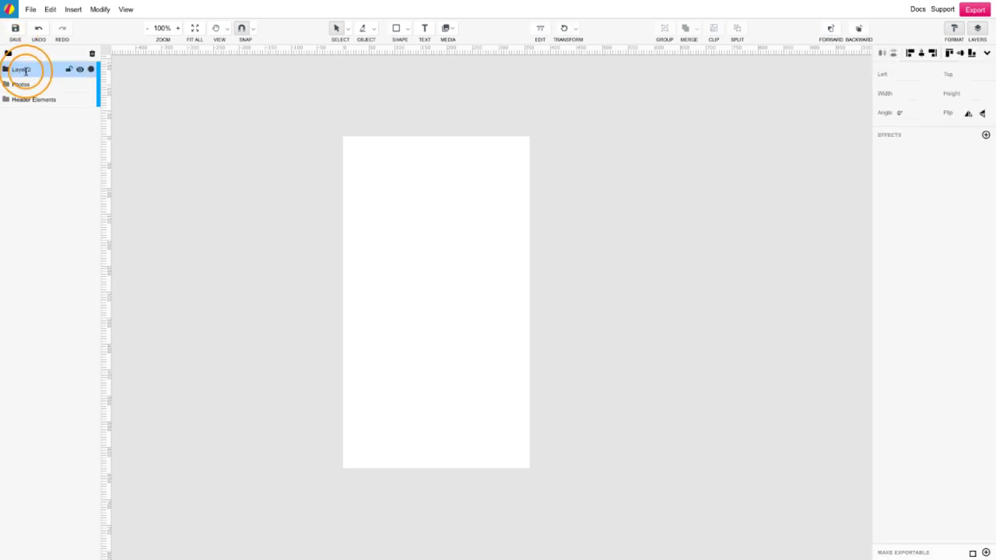
double_click(26, 70)
text(Navigation)
key(Return)
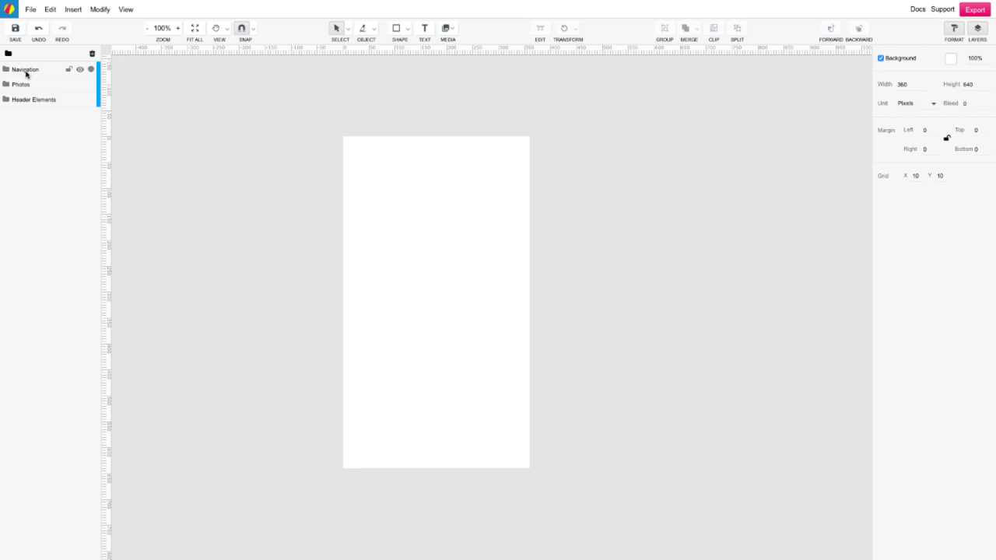
click(8, 54)
double_click(19, 70)
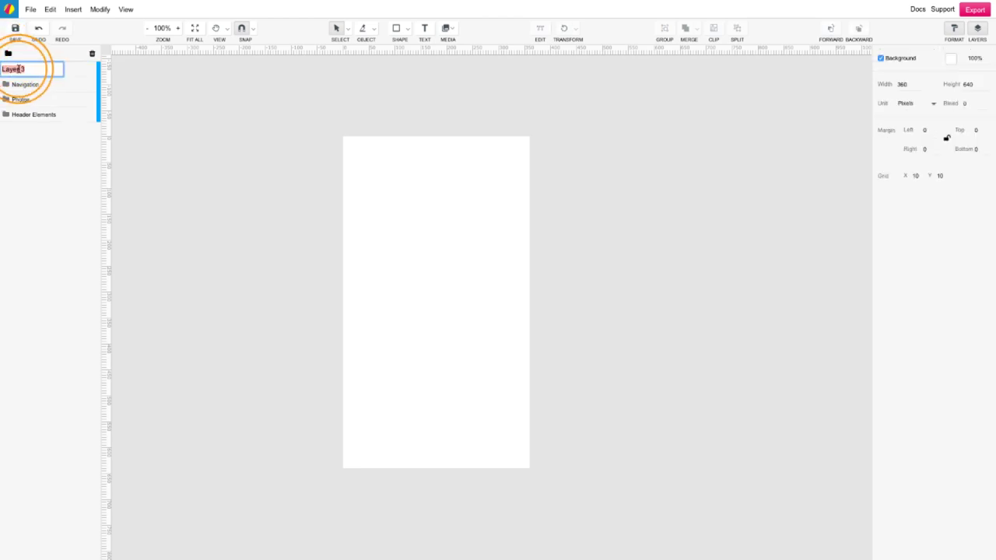
text(Buttons)
key(Return)
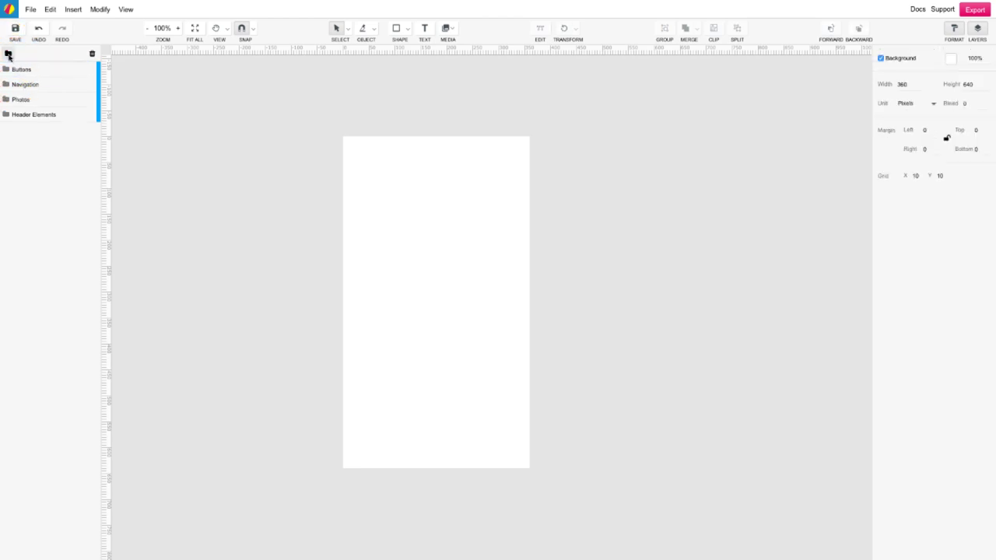
- Add layers named Footer and Boxes
click(8, 54)
double_click(19, 69)
text(F)
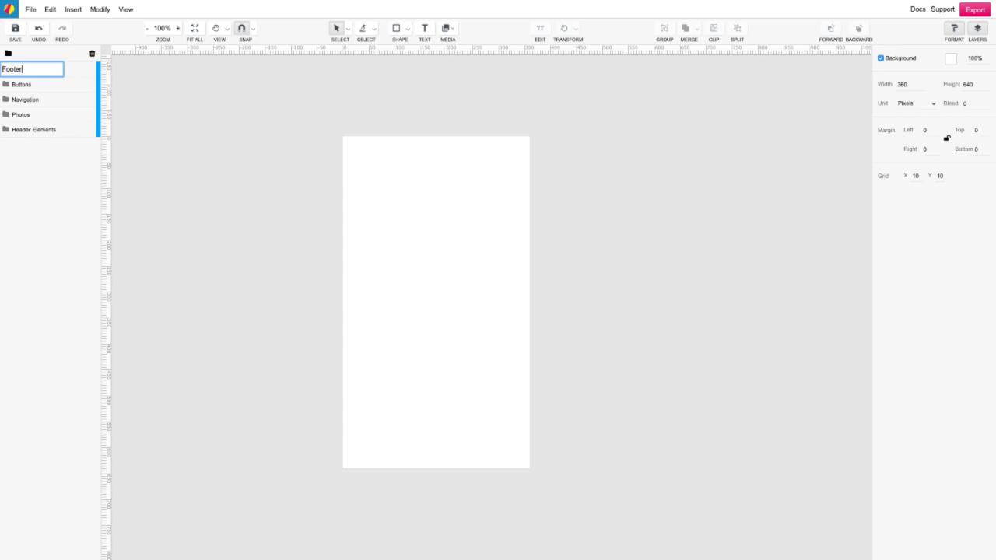
text(ooter)
key(Return)
click(8, 54)
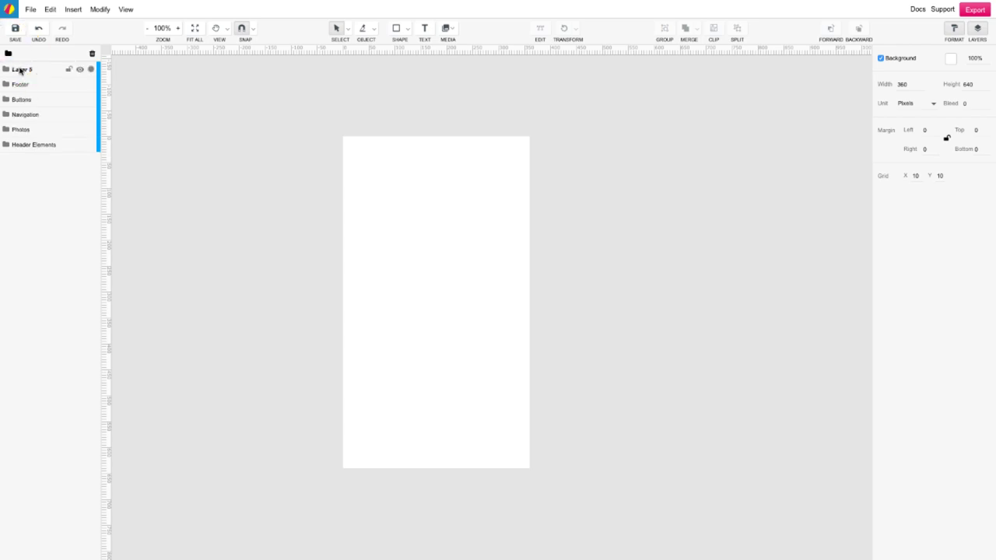
double_click(20, 70)
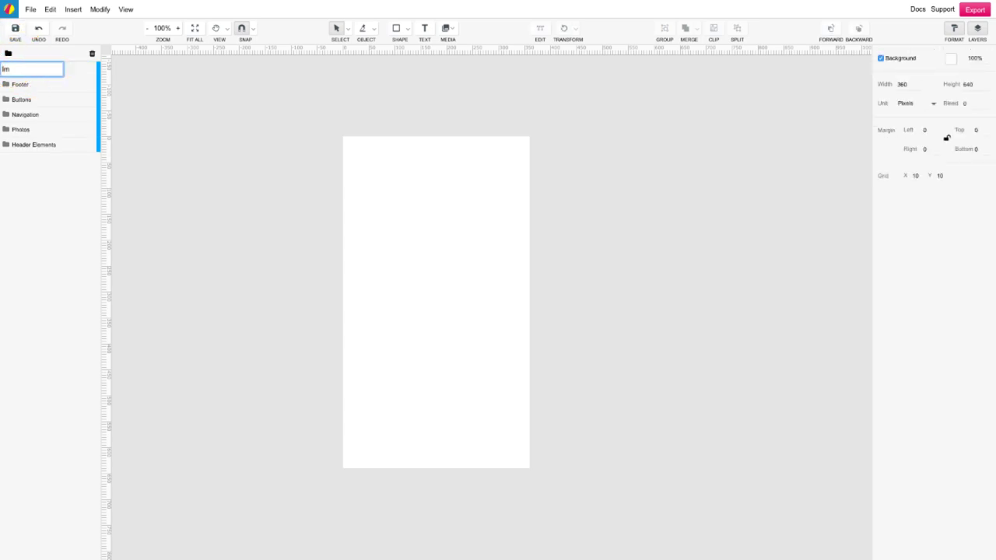
text(Boxes)
key(Return)
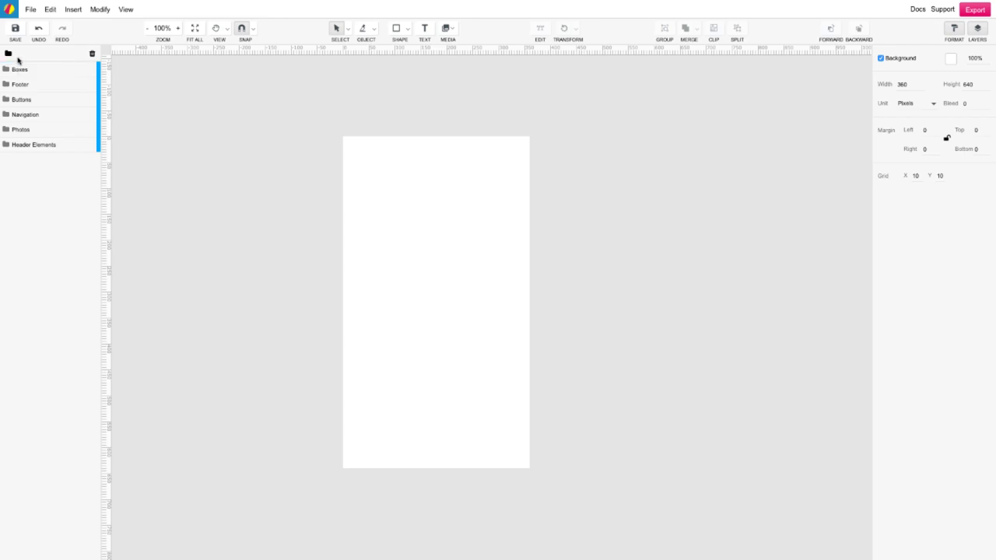
- Add layers named Images and a second Buttons
click(8, 53)
double_click(22, 71)
text(Image)
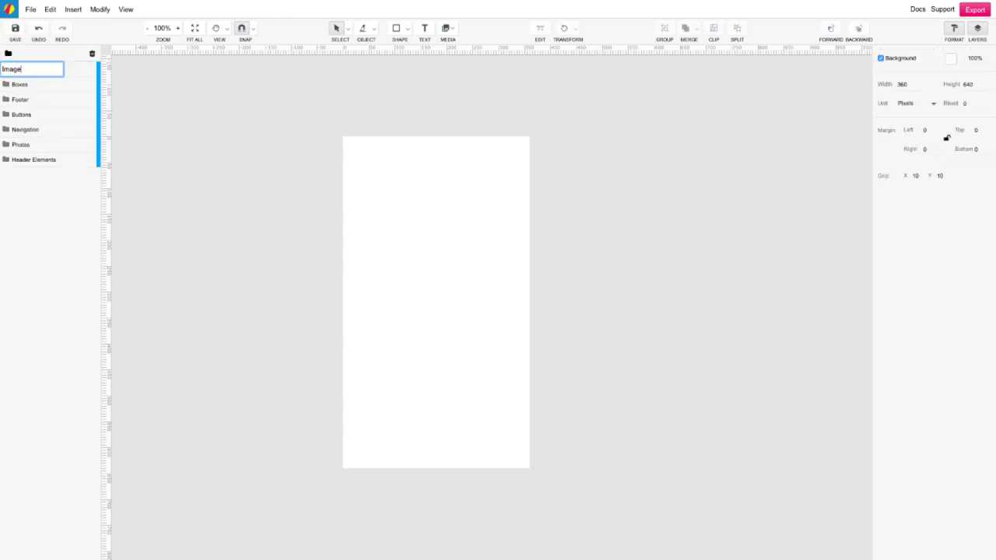
text(s)
key(Return)
click(7, 53)
double_click(19, 70)
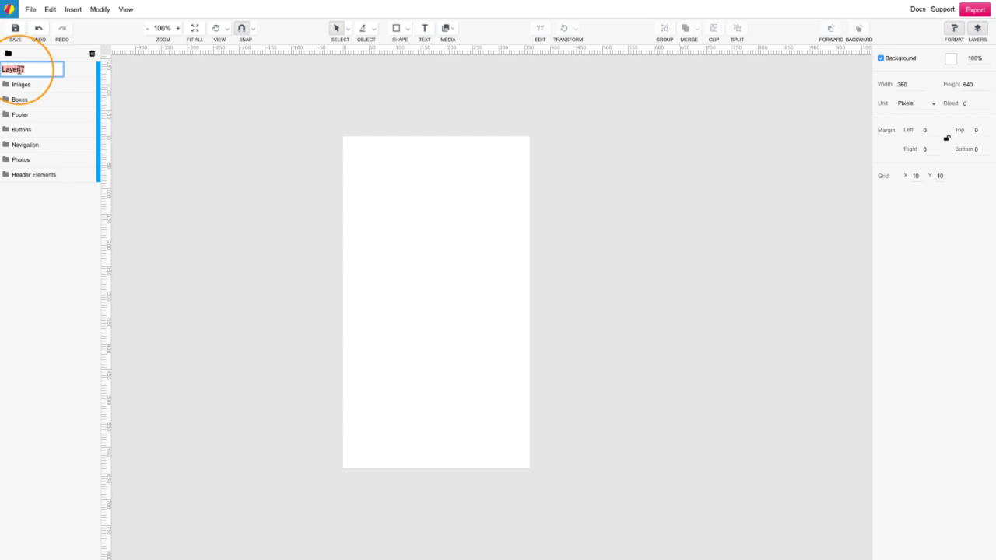
text(Buttons)
key(Return)
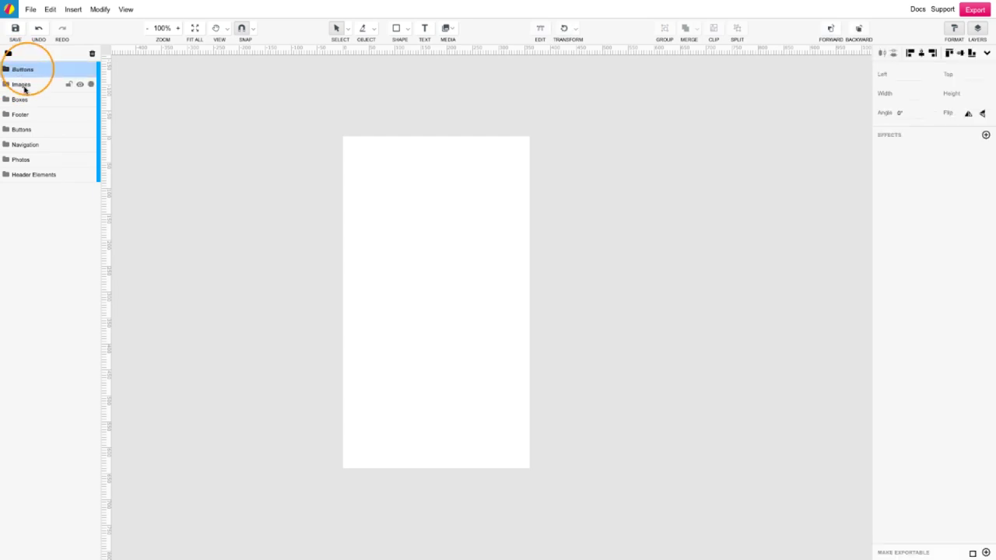
- Nest the Buttons, Images and Boxes layers inside the Photos layer
shift+click(24, 86)
shift+click(24, 99)
drag(24, 78, 21, 159)
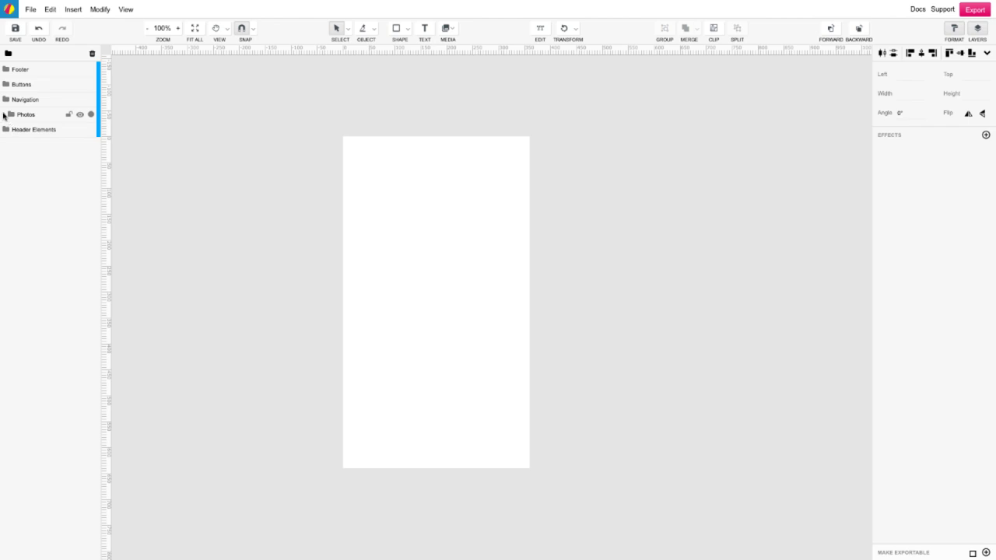
click(4, 116)
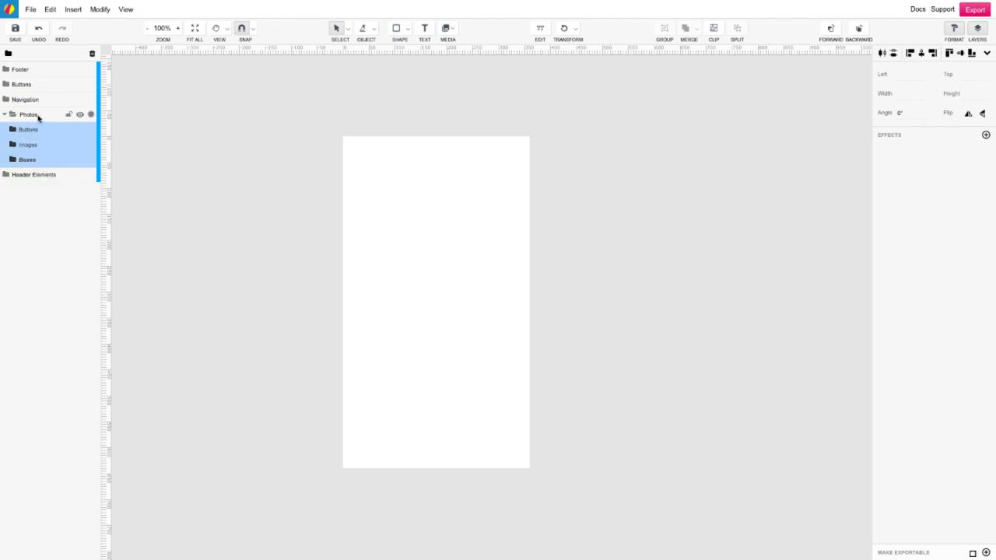
click(36, 115)
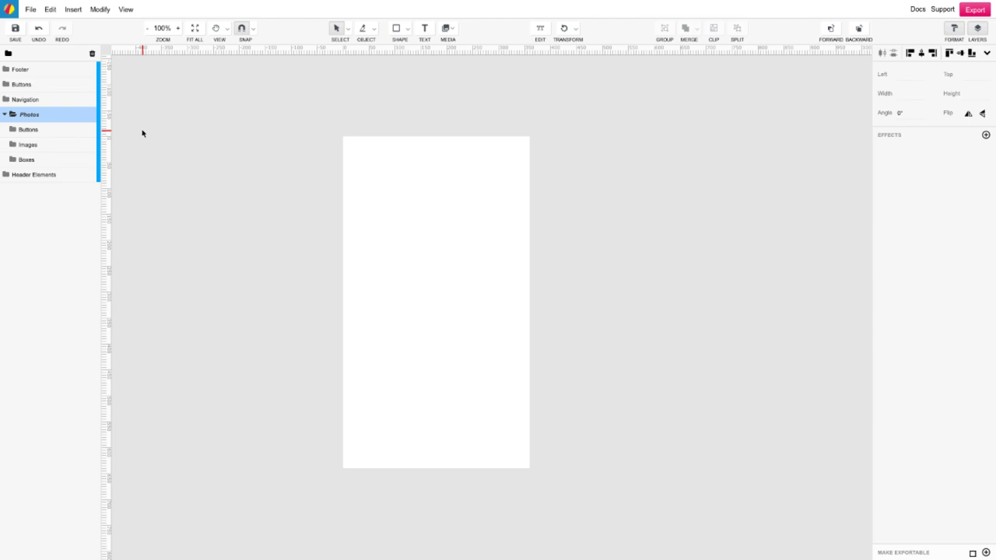
key(ctrl+z)
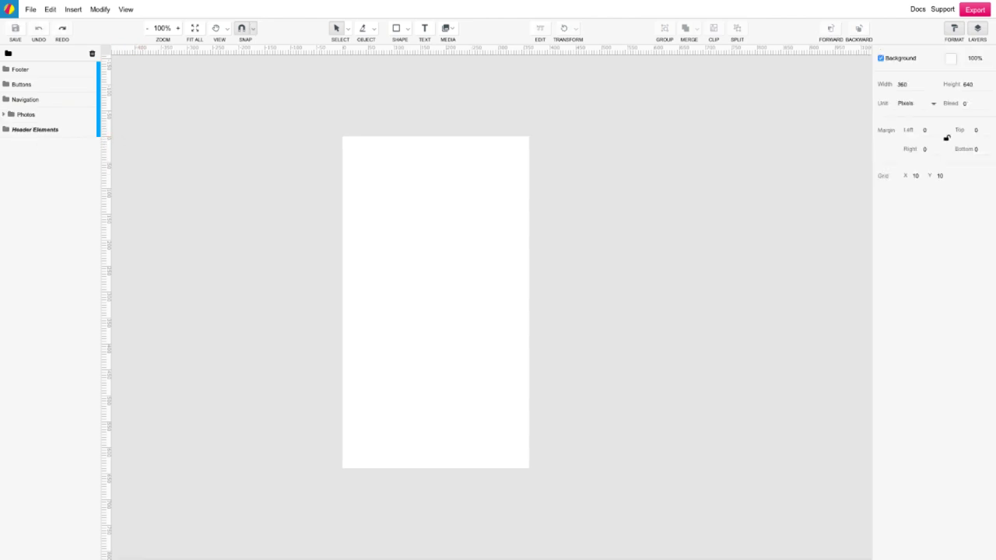
- Draw a dark green #378541 bar across the top of the artboard
click(396, 28)
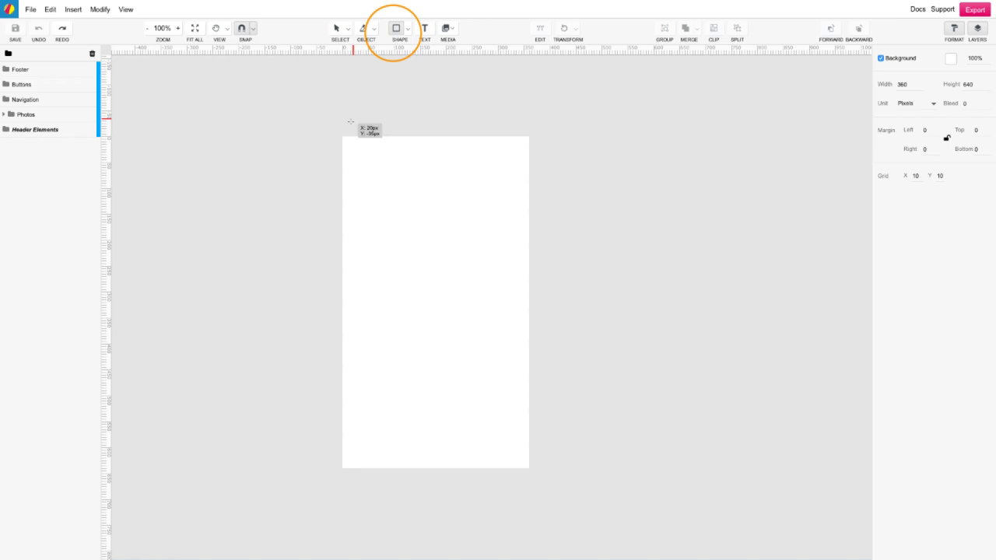
drag(336, 126, 541, 149)
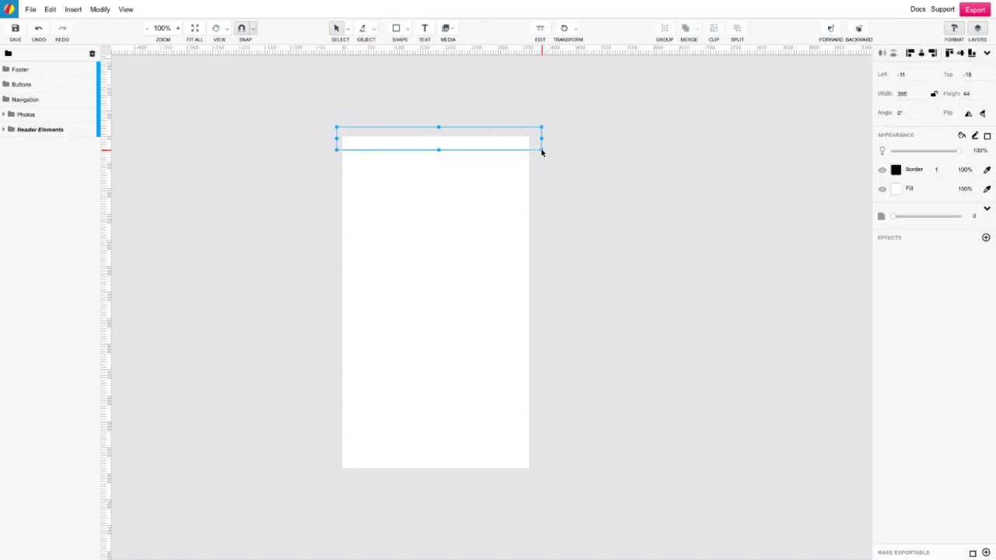
click(895, 189)
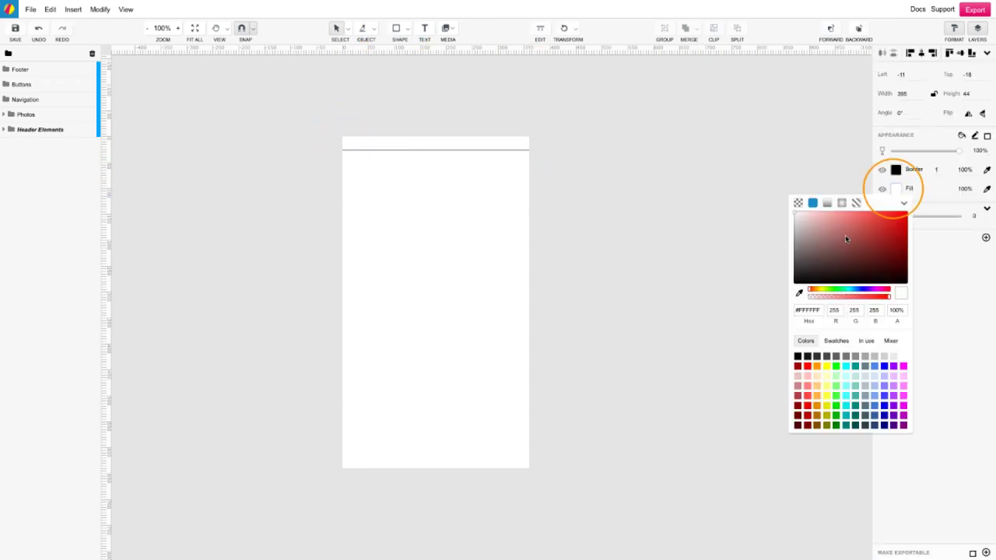
click(807, 310)
text(#48AF56)
key(Return)
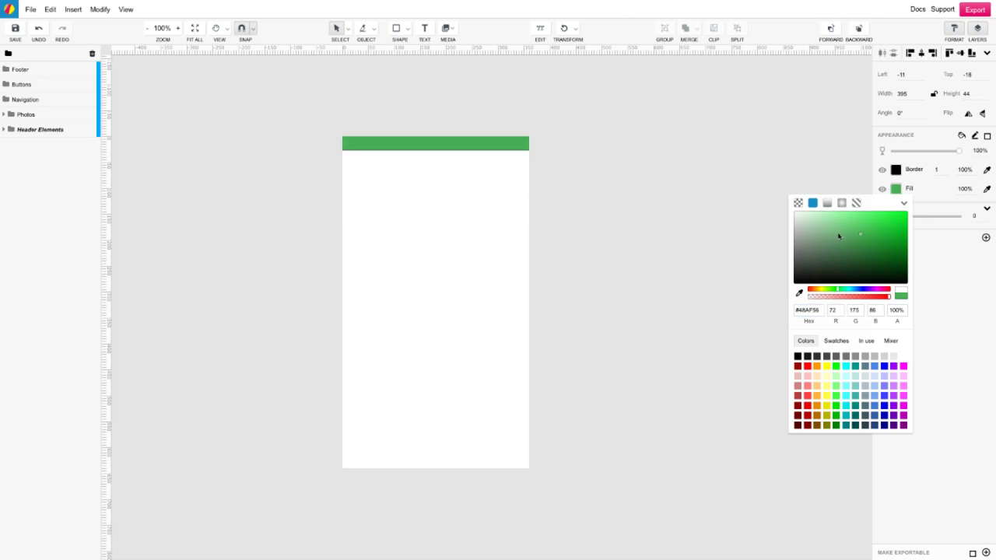
click(860, 245)
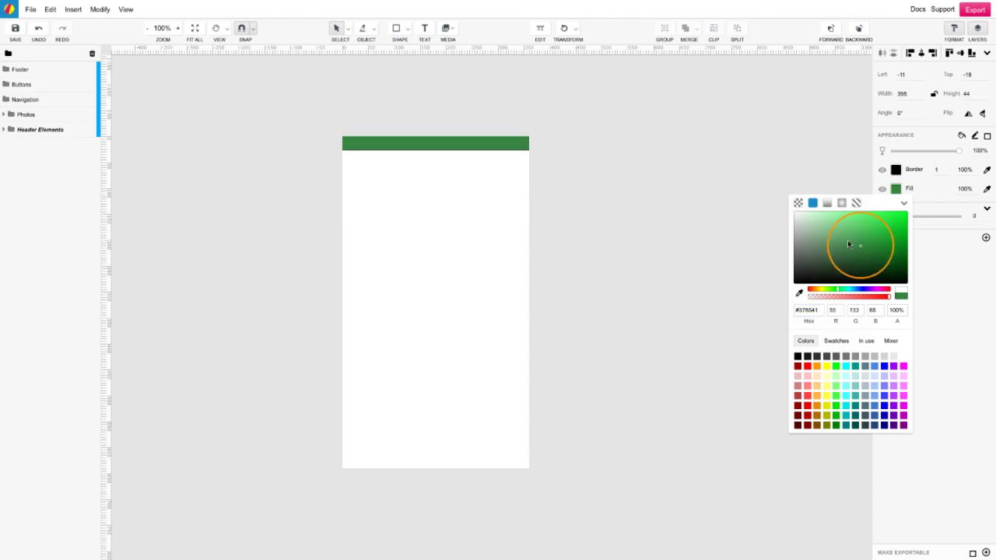
click(678, 202)
click(511, 146)
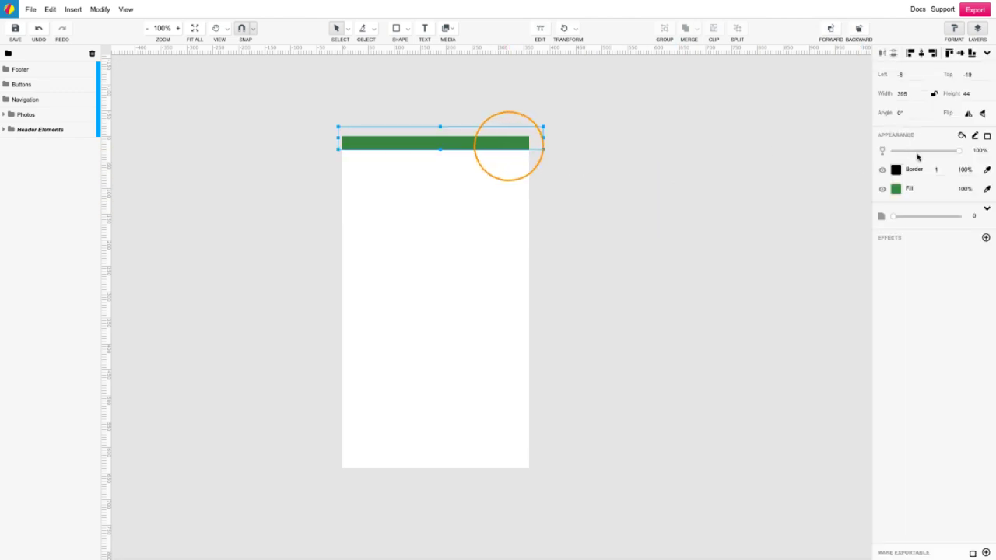
click(882, 166)
- Draw a wider borderless header rectangle below it filled lighter green #48AF55
click(396, 28)
click(301, 153)
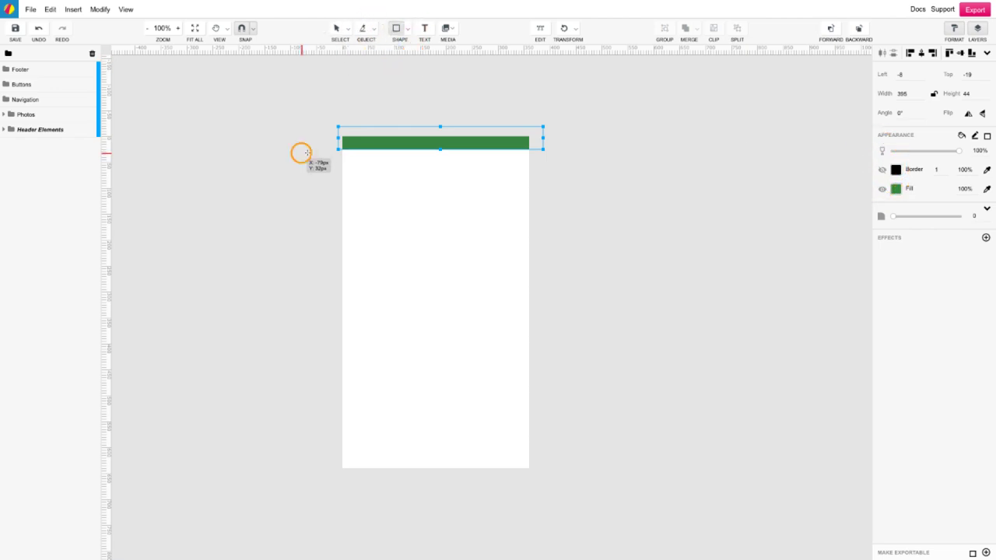
drag(301, 153, 607, 229)
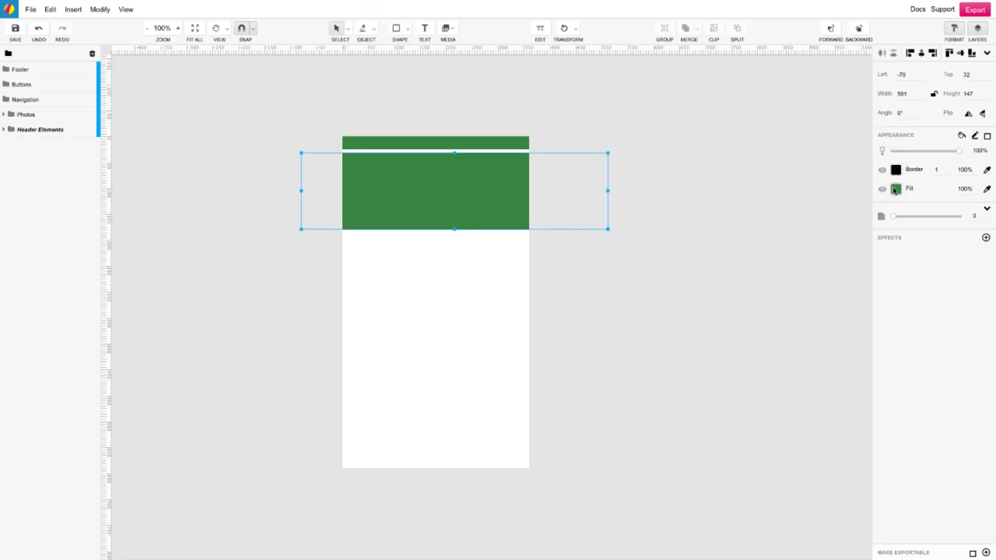
click(895, 189)
click(809, 309)
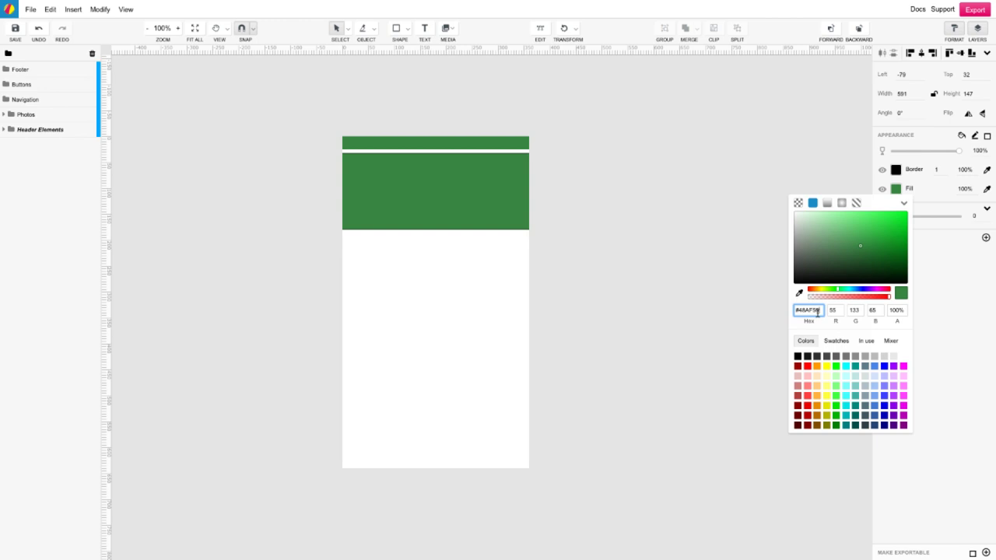
text(#48AF55)
click(882, 170)
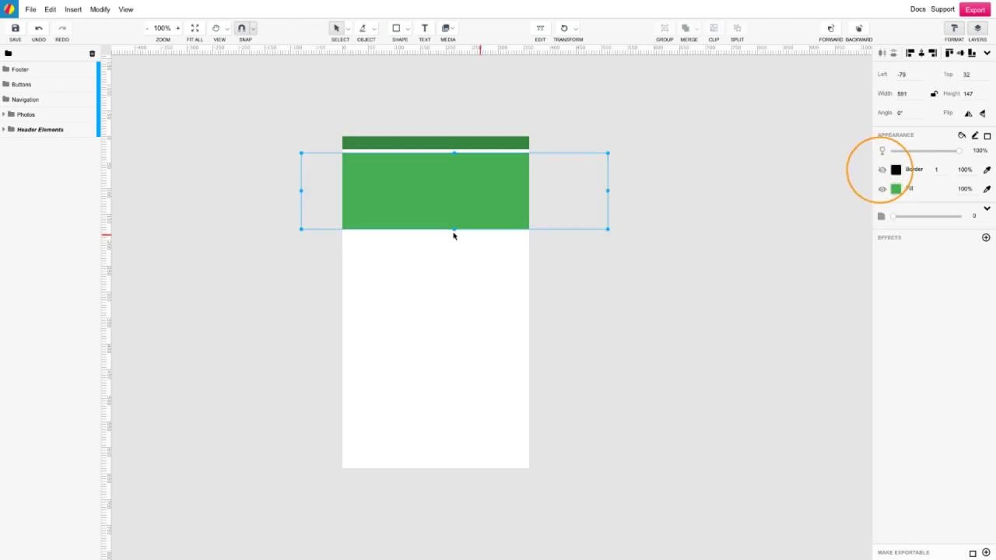
- Draw a borderless dark grey bar along the artboard's bottom edge
click(396, 28)
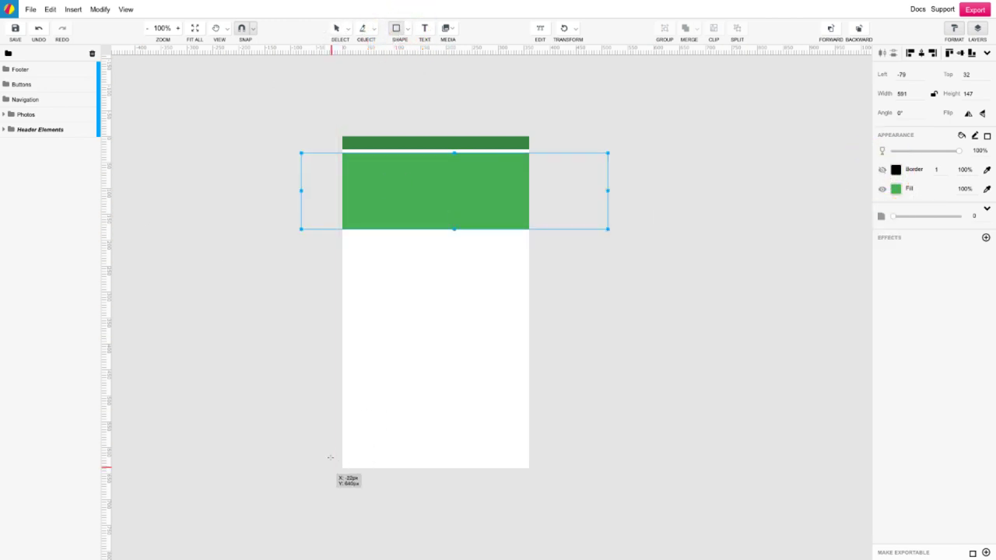
drag(336, 441, 548, 480)
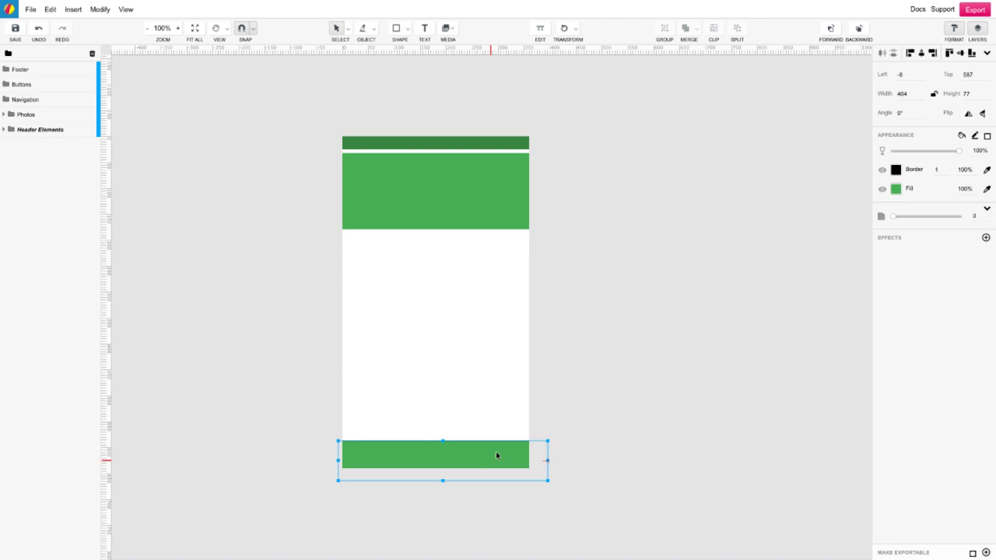
click(883, 171)
click(894, 188)
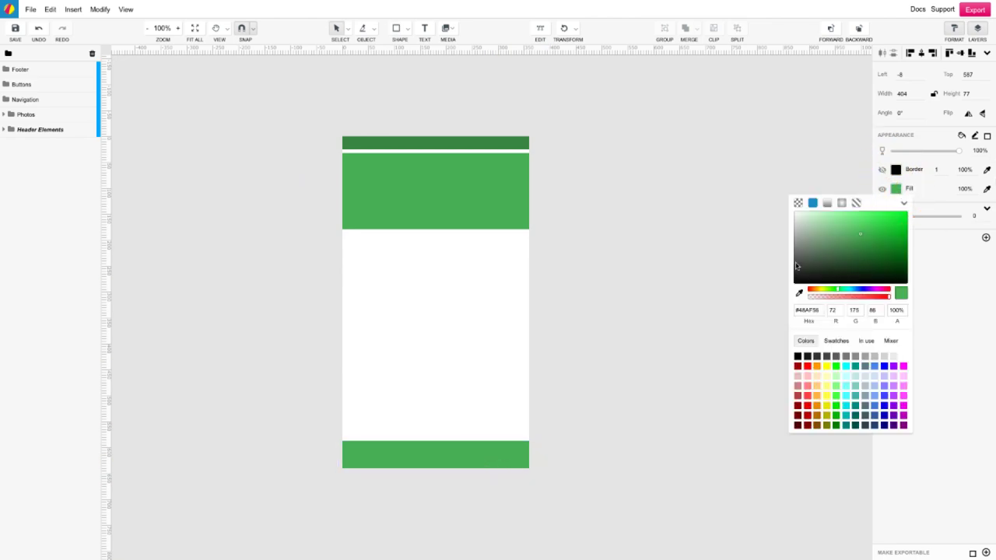
click(796, 266)
click(745, 256)
click(527, 220)
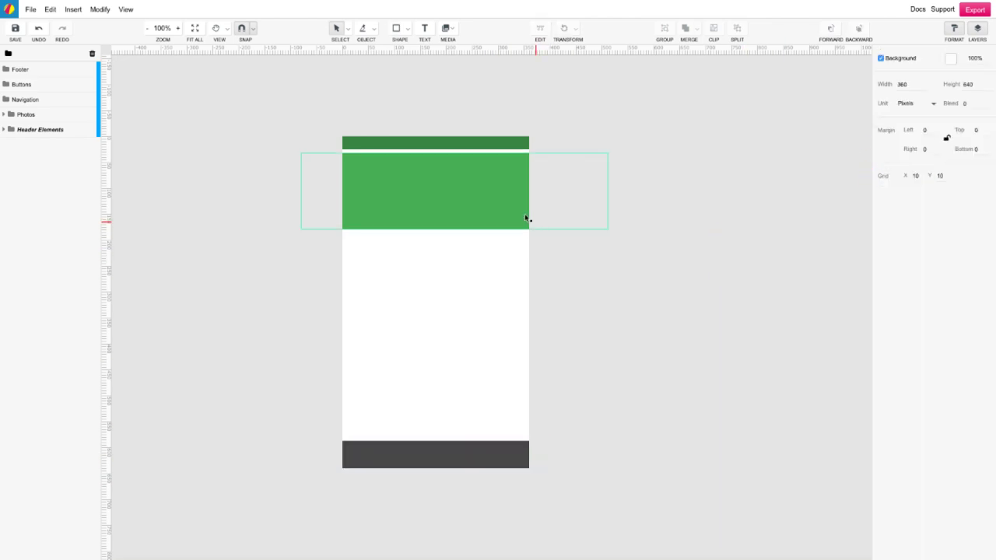
- Send the green header rectangle to the stack's bottom, add a 40% drop shadow, and move it under the dark band
drag(506, 206, 509, 207)
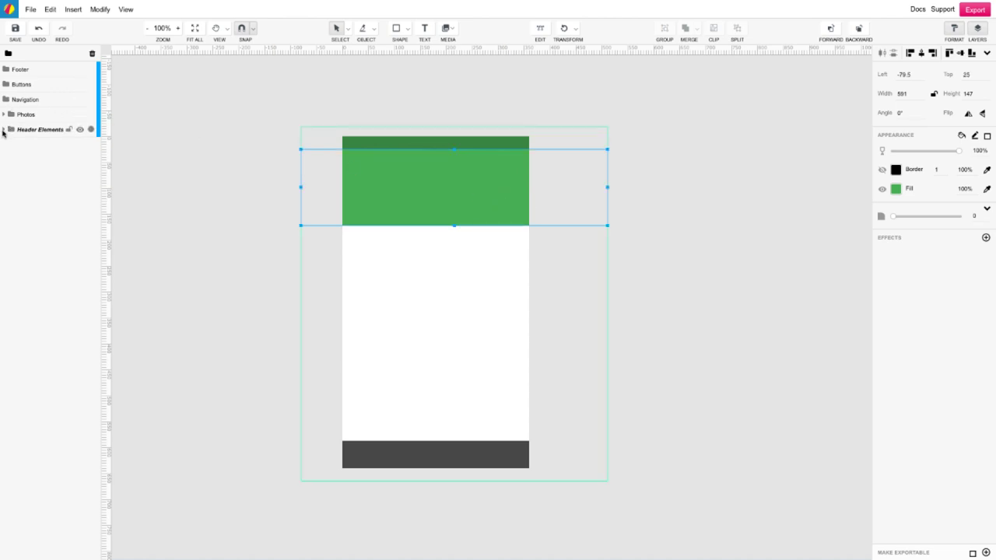
click(4, 129)
drag(34, 159, 34, 177)
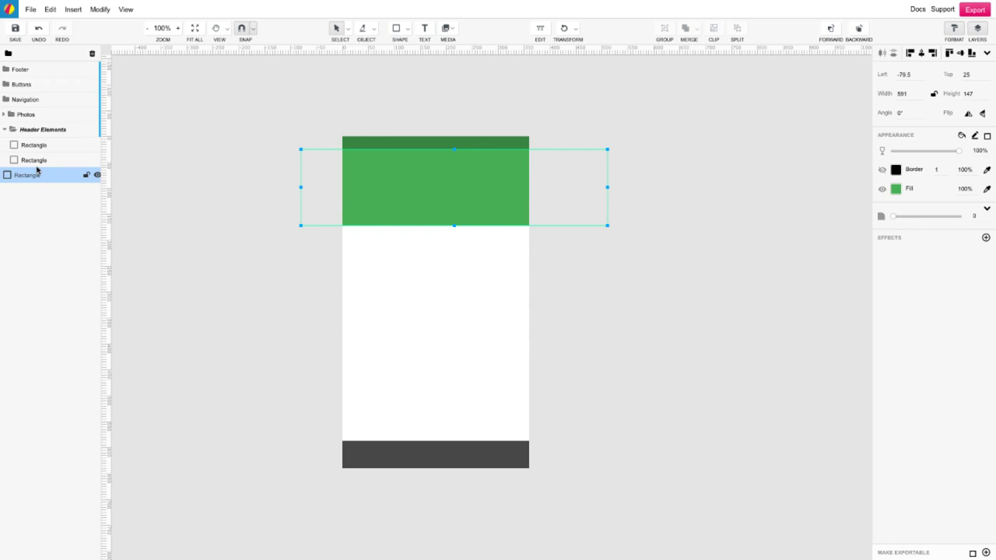
click(985, 238)
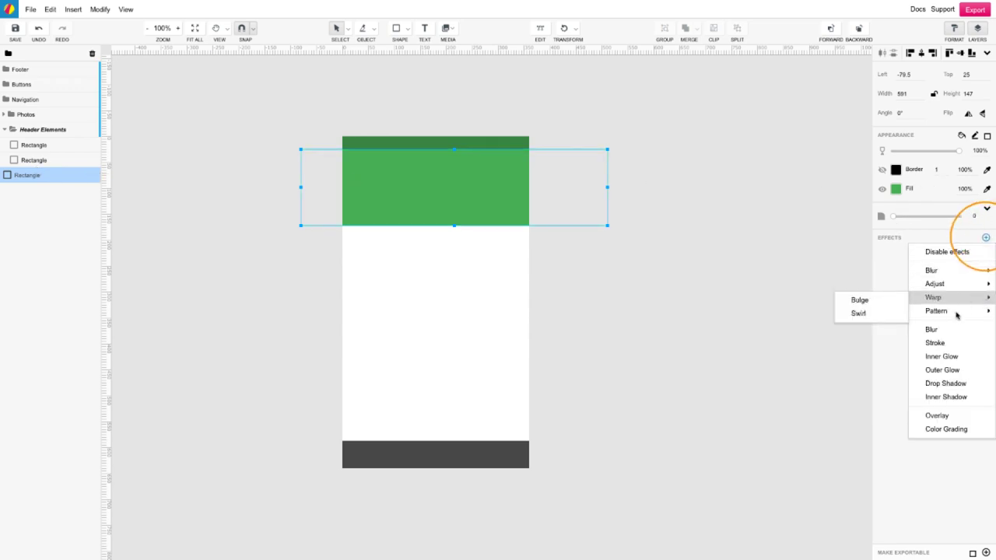
click(940, 381)
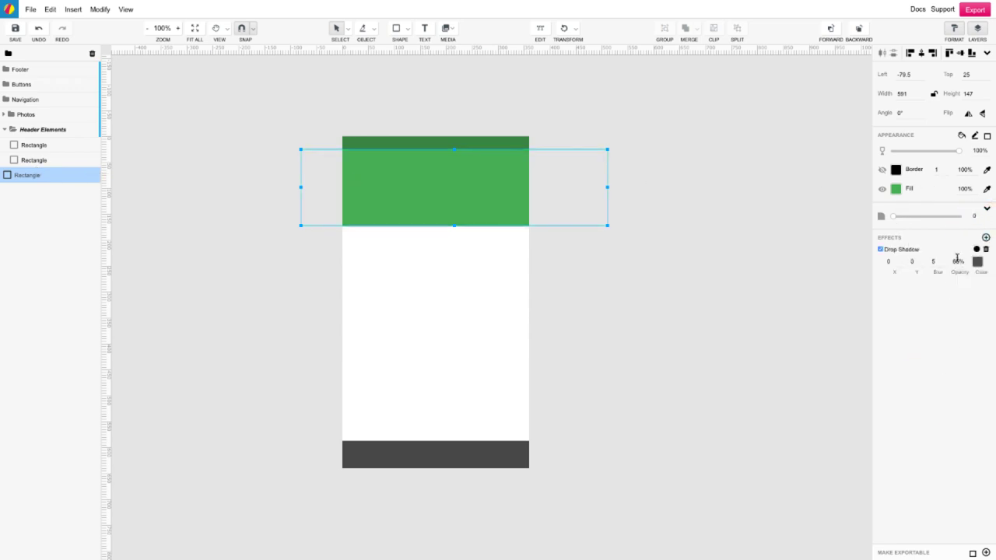
click(957, 262)
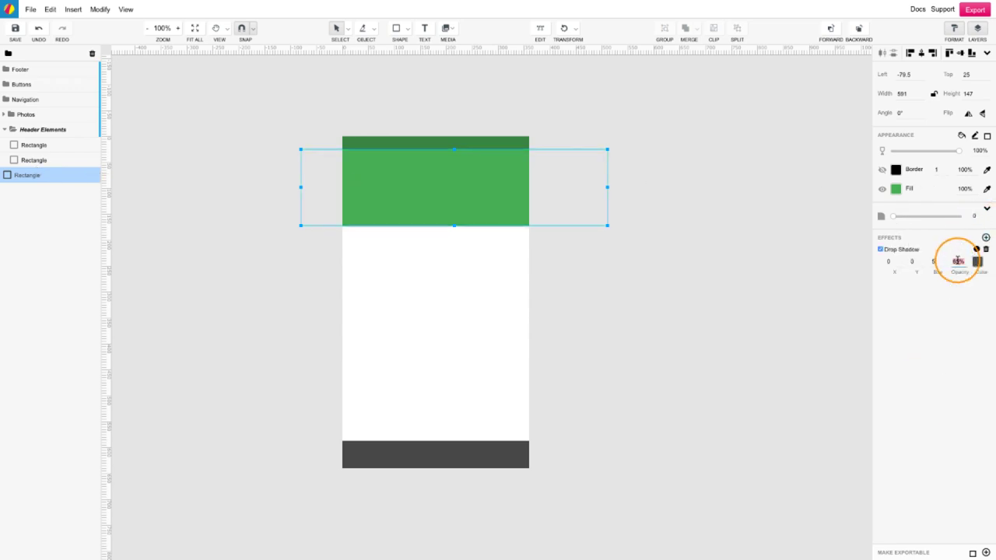
click(697, 319)
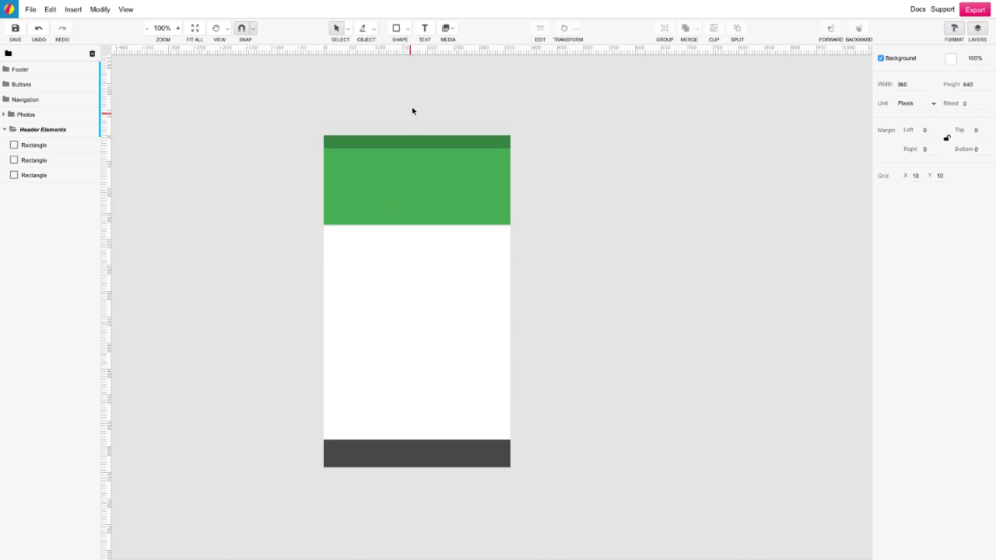
click(402, 185)
drag(402, 185, 404, 171)
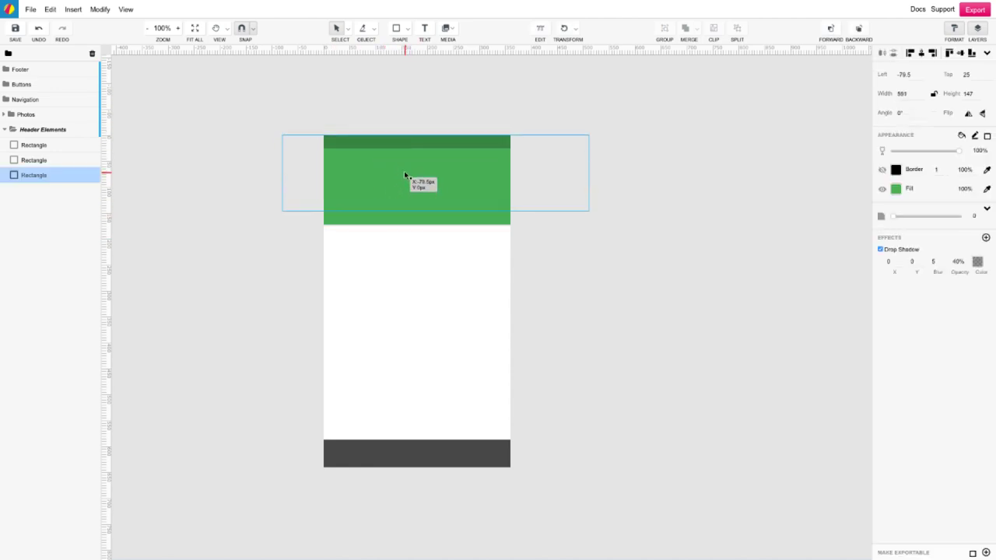
- Add a text box reading 'Photographs' on the green header
click(412, 108)
click(424, 29)
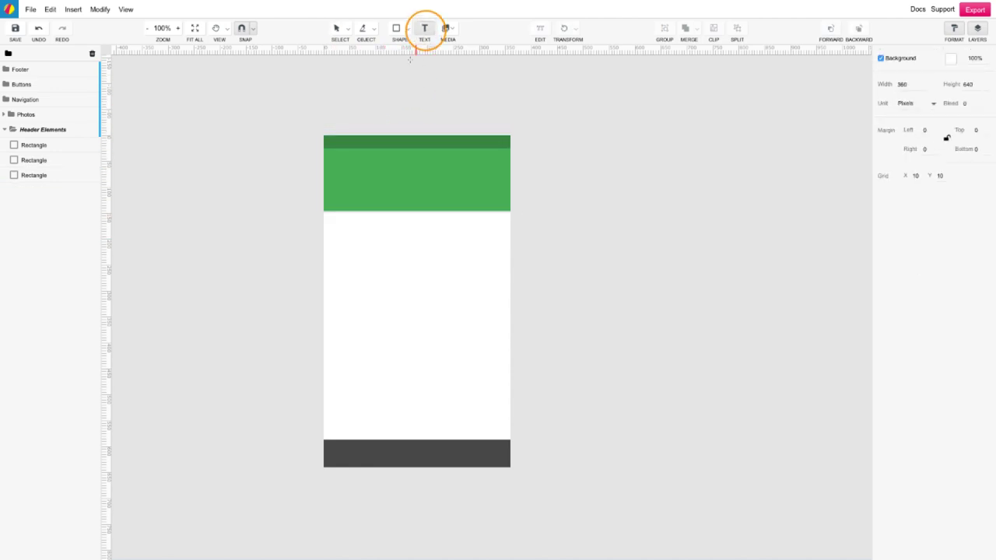
click(354, 169)
text(Photographs)
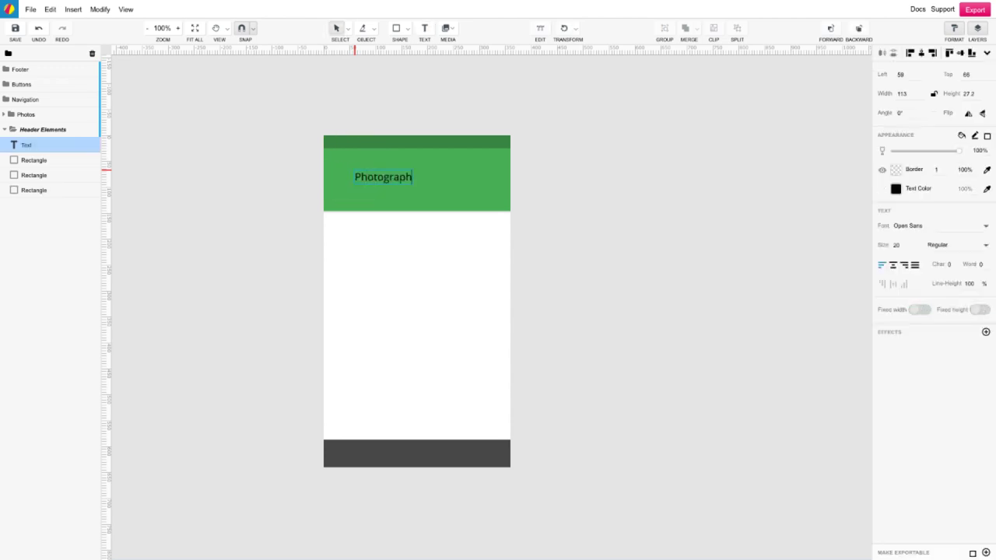
click(536, 244)
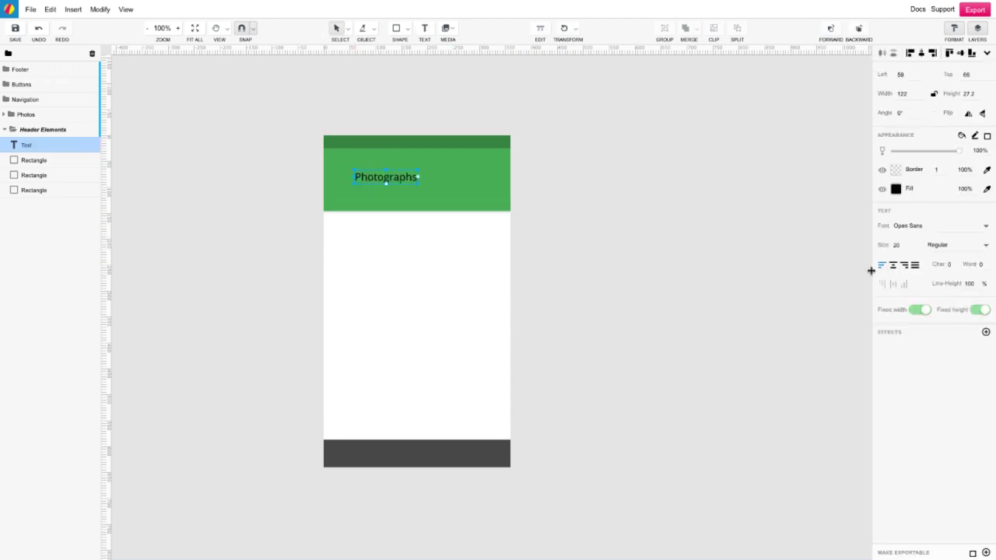
- Set the Photographs title to white Roboto and move it up-left in the header
click(910, 226)
text(Roboto)
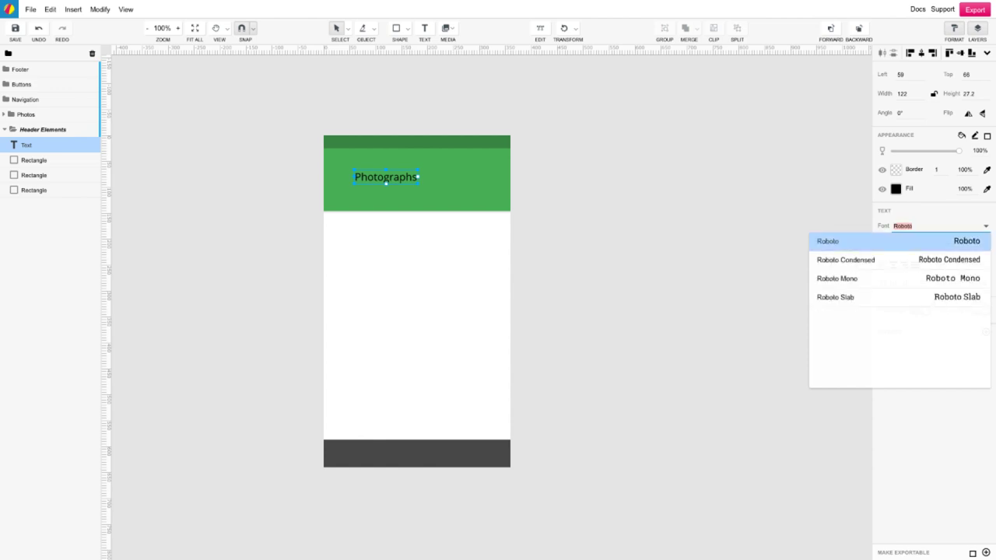
click(925, 242)
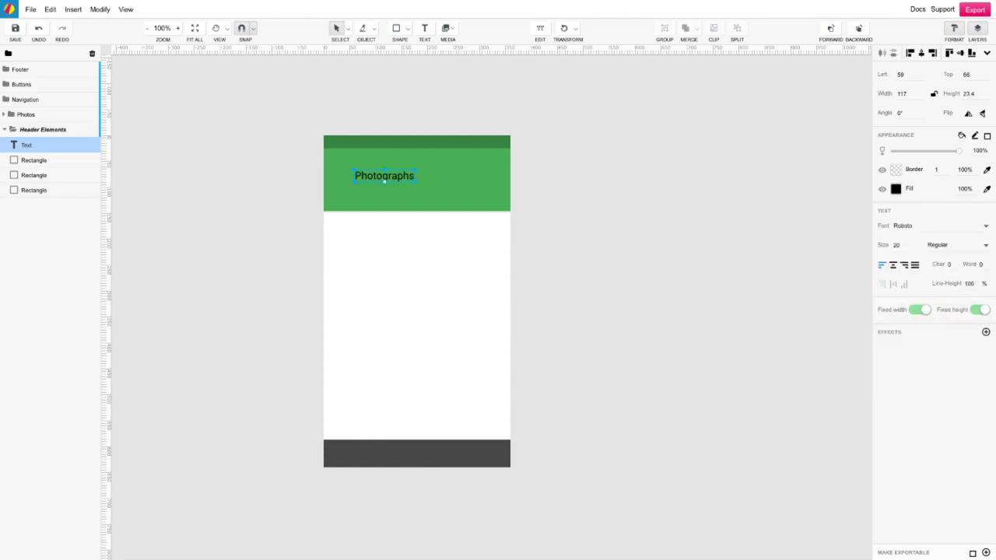
click(908, 246)
click(895, 188)
click(894, 357)
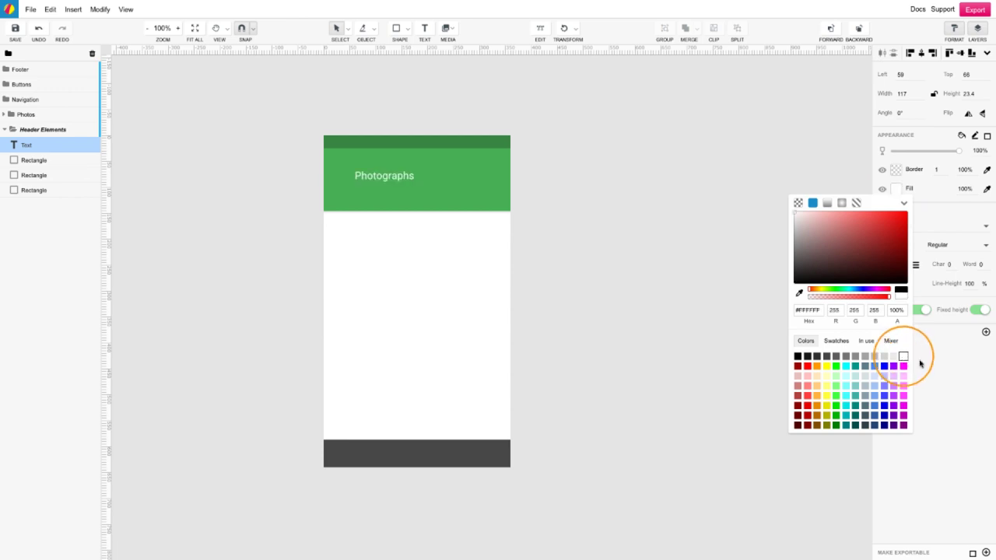
click(383, 178)
drag(383, 178, 351, 171)
click(585, 345)
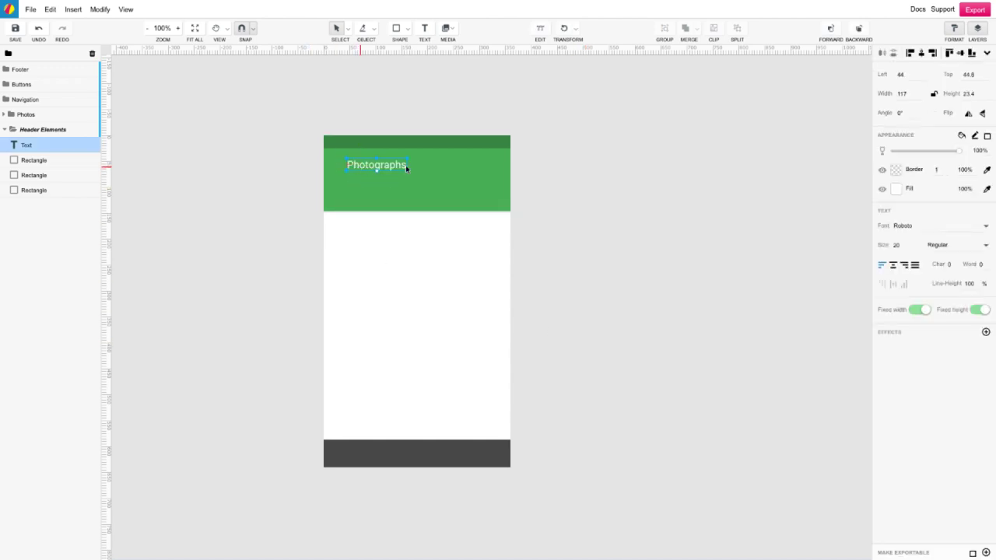
- Insert the magnifier search icon from the icon library
click(611, 180)
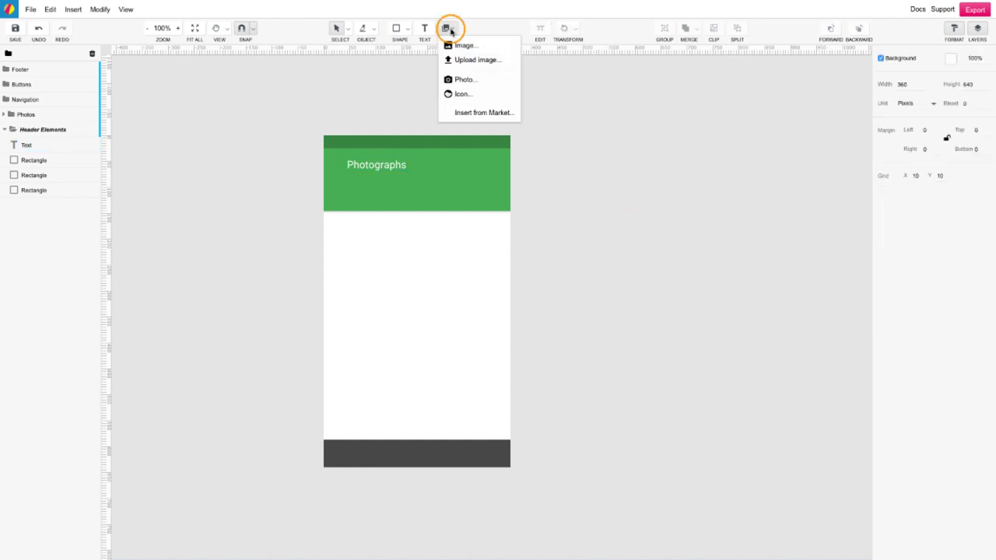
click(464, 93)
click(204, 39)
text(search)
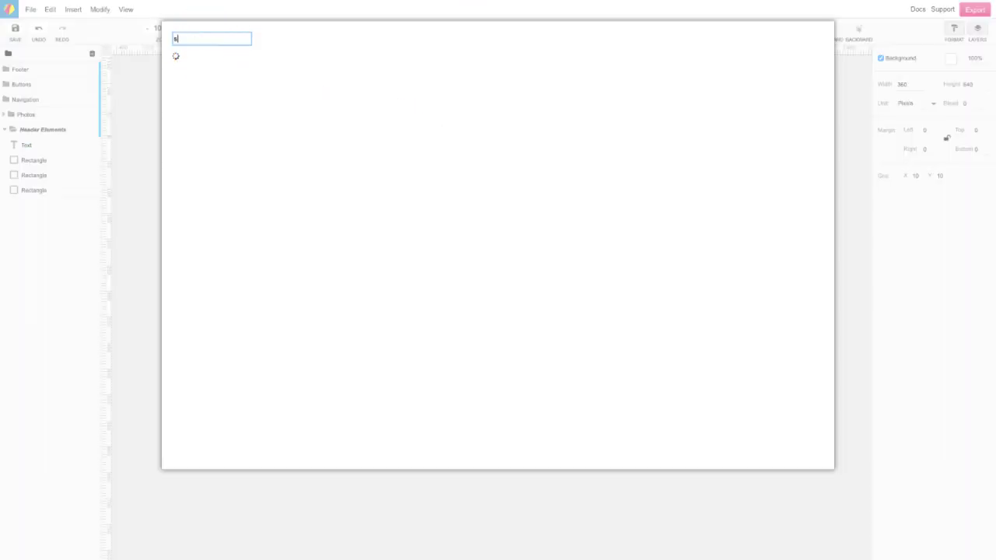
click(217, 109)
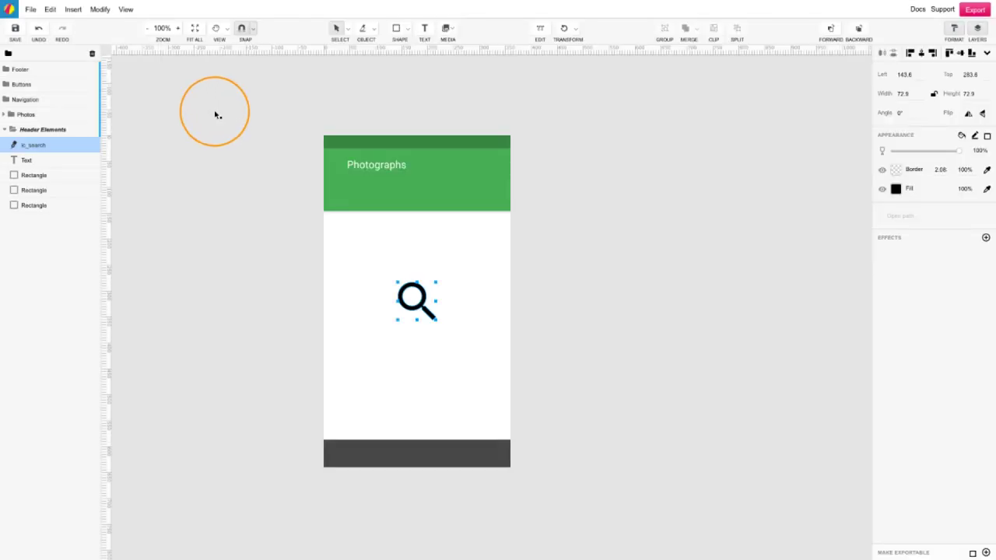
- Resize the search icon to width 20, fill it white, and place it at the header's right end
click(904, 94)
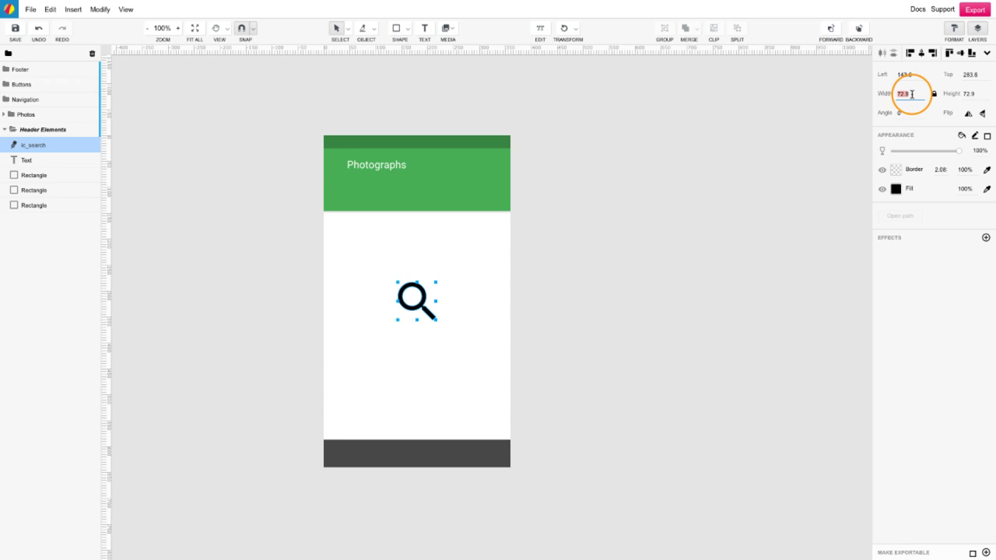
text(20)
key(Return)
click(897, 189)
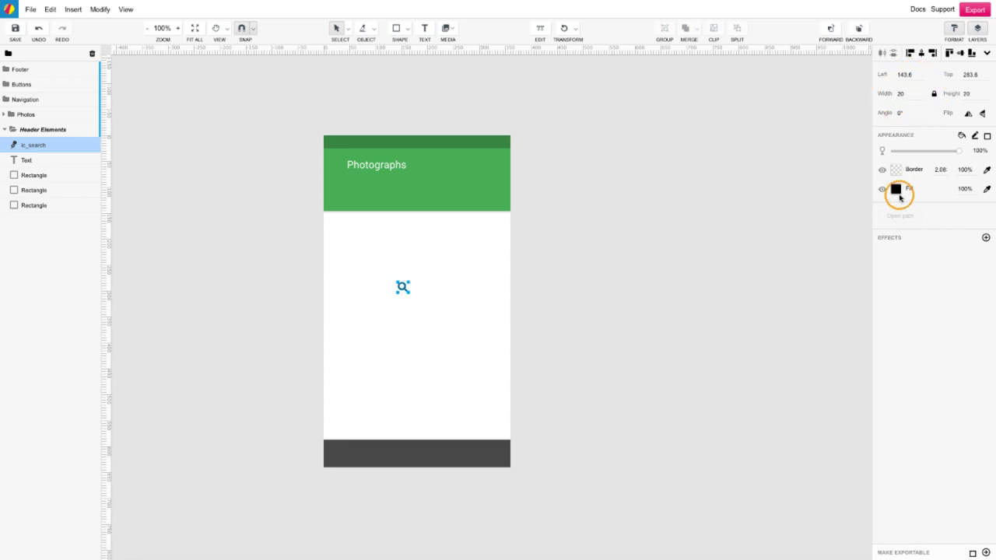
click(902, 357)
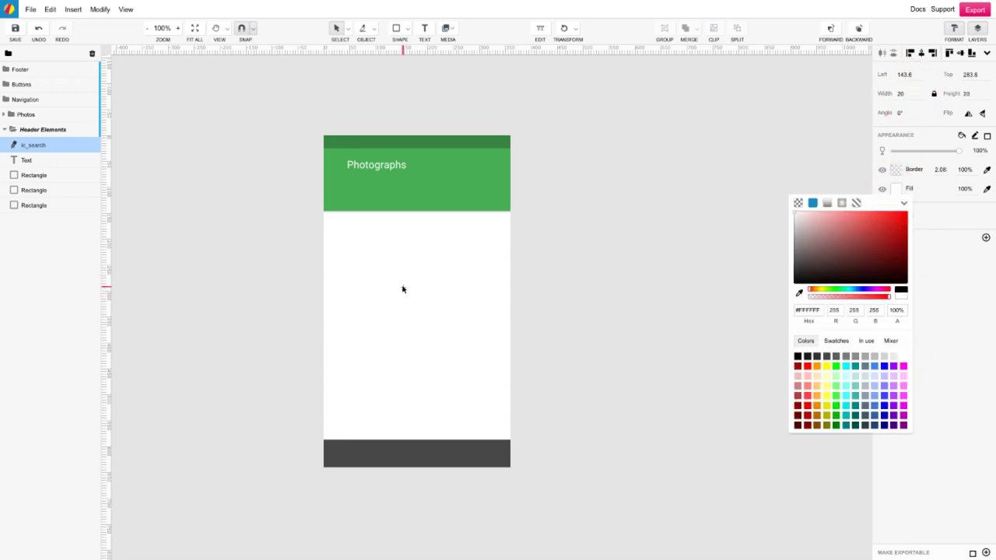
drag(403, 286, 495, 164)
- Nudge the green header rectangle up a few pixels
click(551, 193)
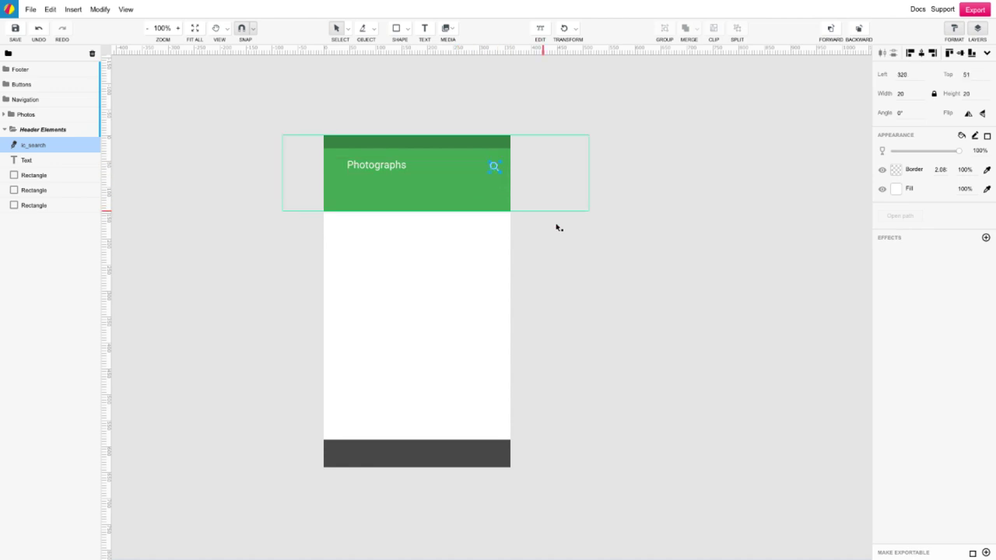
click(493, 168)
key(Up)
key(Up)
key(Up)
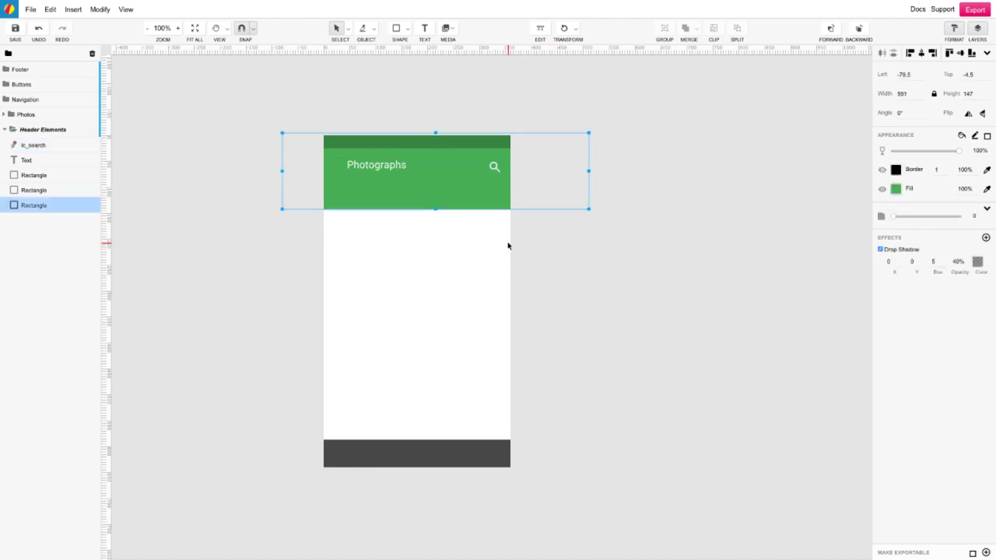
click(494, 166)
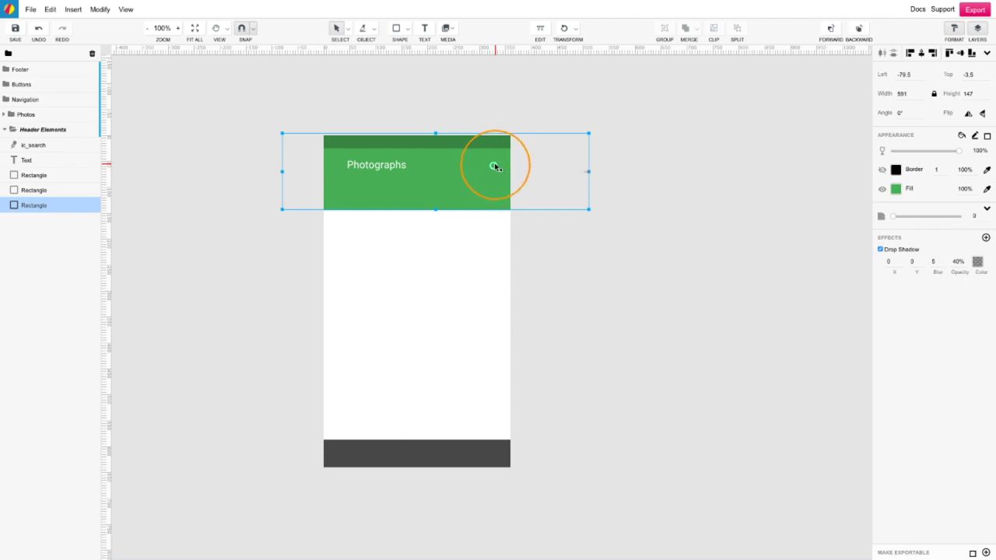
click(31, 146)
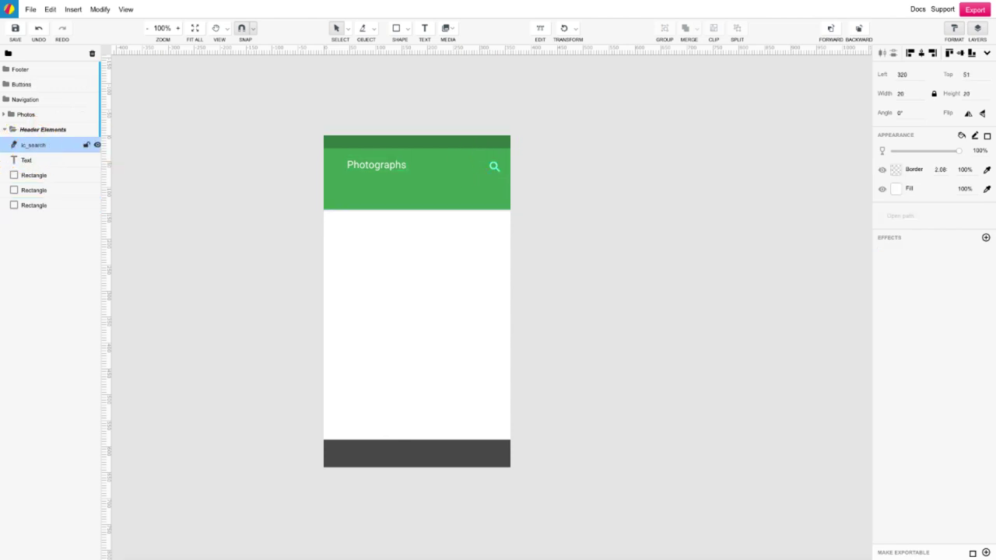
- Insert a 'list' icon and move it up into the green header
click(573, 296)
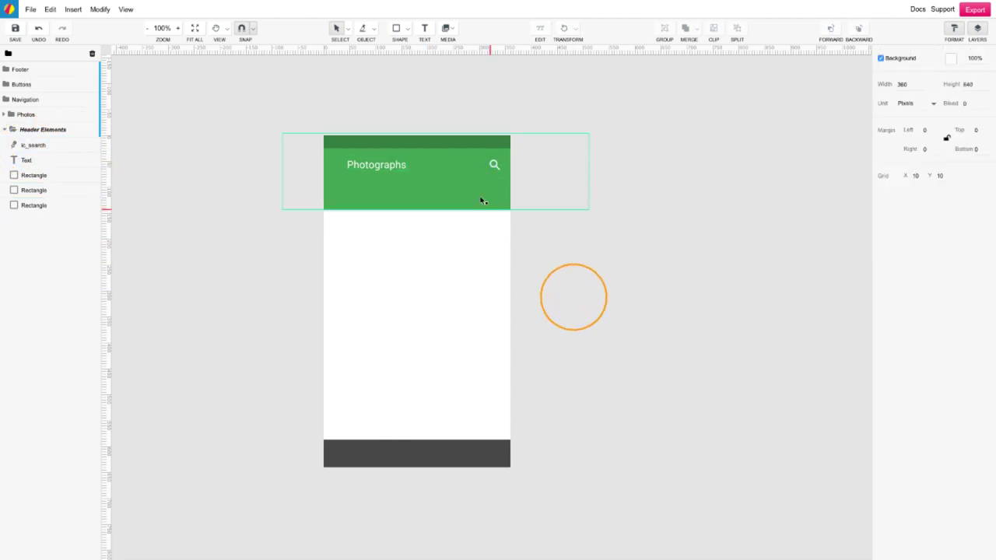
click(447, 28)
click(458, 97)
click(195, 38)
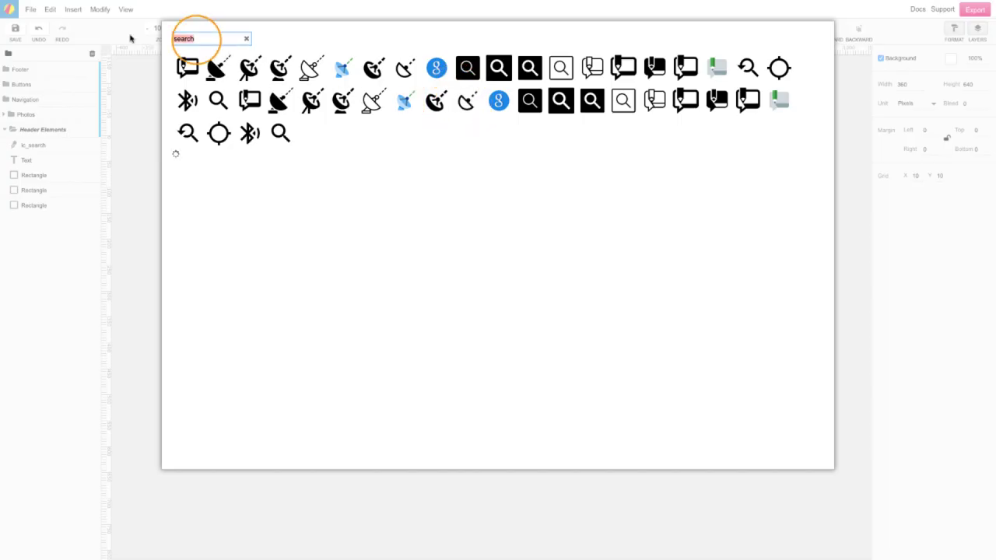
text(list)
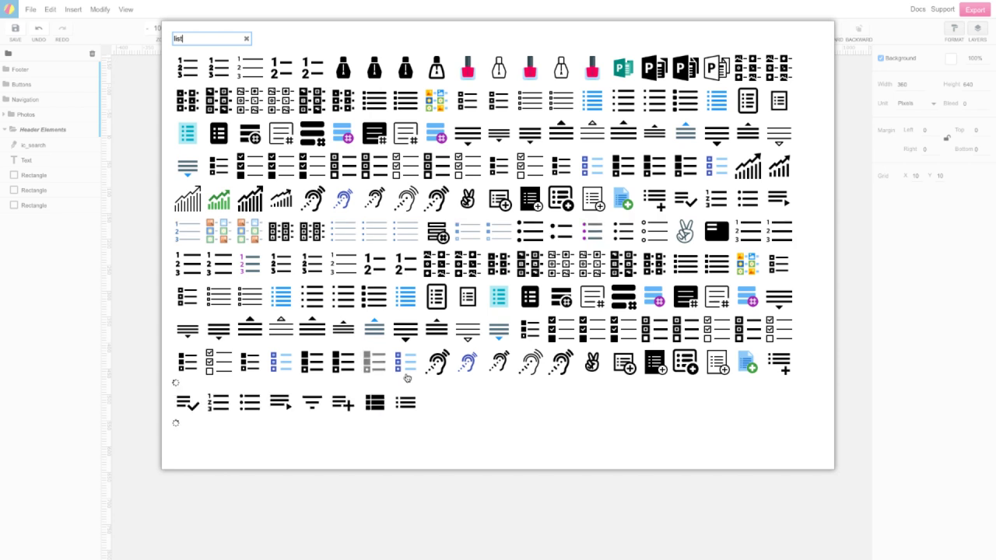
click(400, 398)
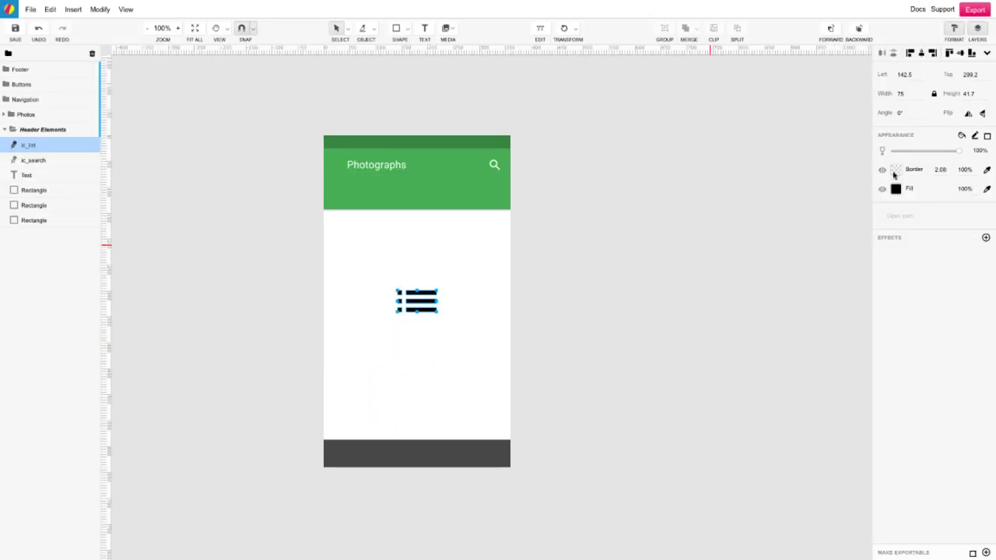
drag(426, 297, 439, 188)
- Fill the list icon white and shrink it to width 20
click(898, 192)
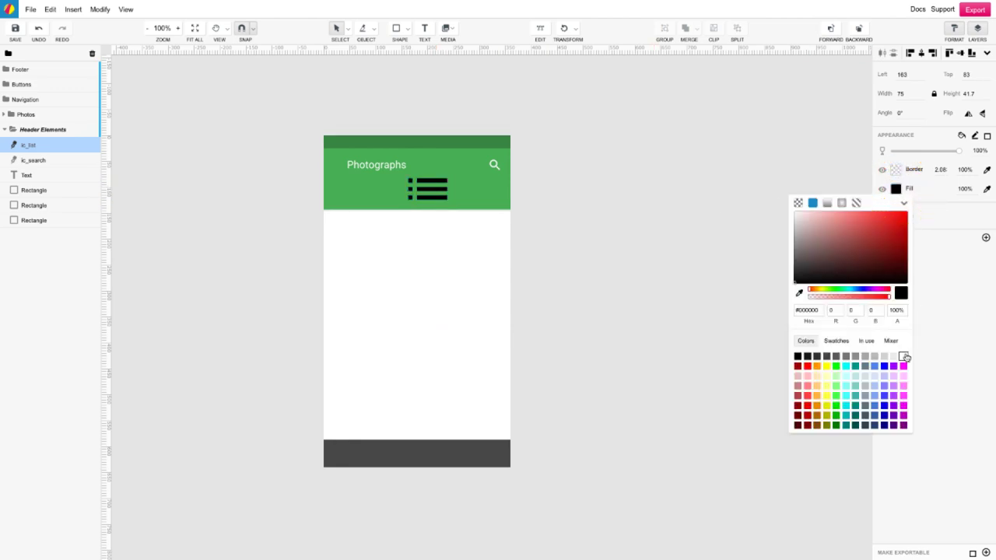
click(904, 358)
click(578, 270)
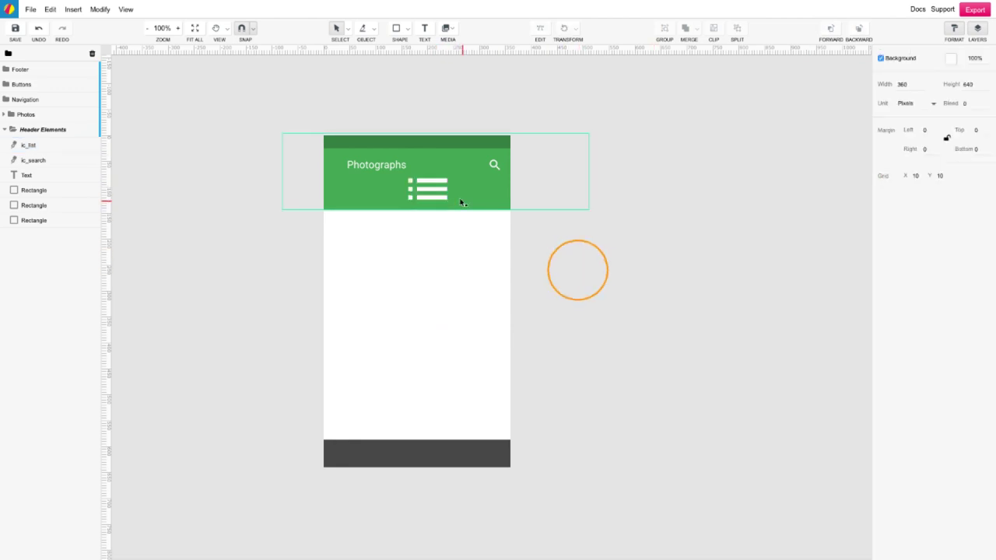
click(433, 183)
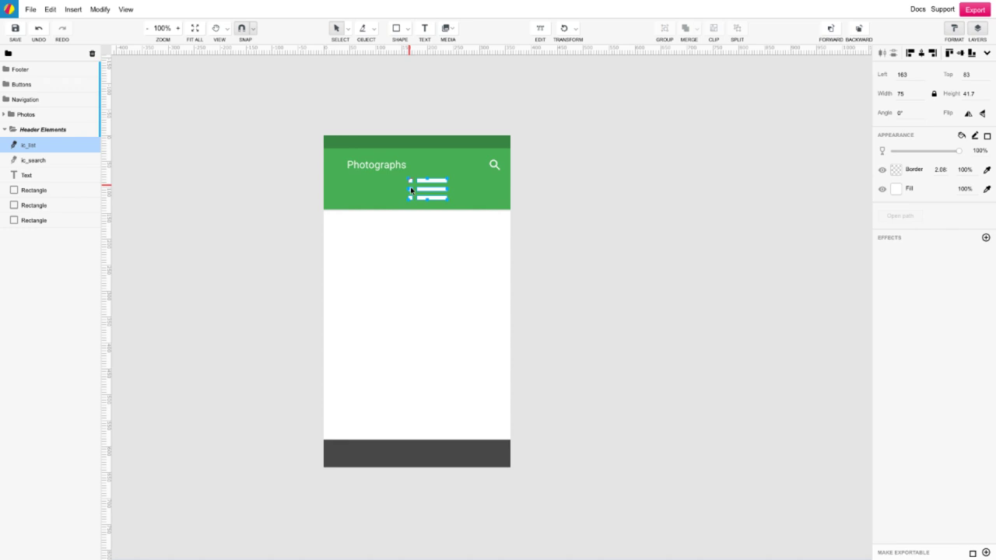
click(915, 93)
key(Return)
click(598, 263)
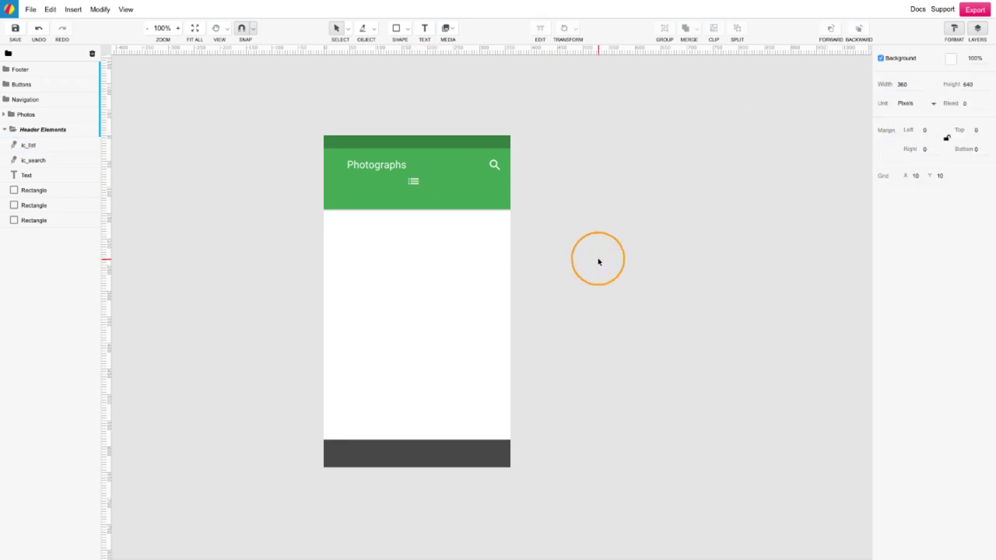
- Split the list icon into separate paths with Modify > Path > Split Path
click(417, 183)
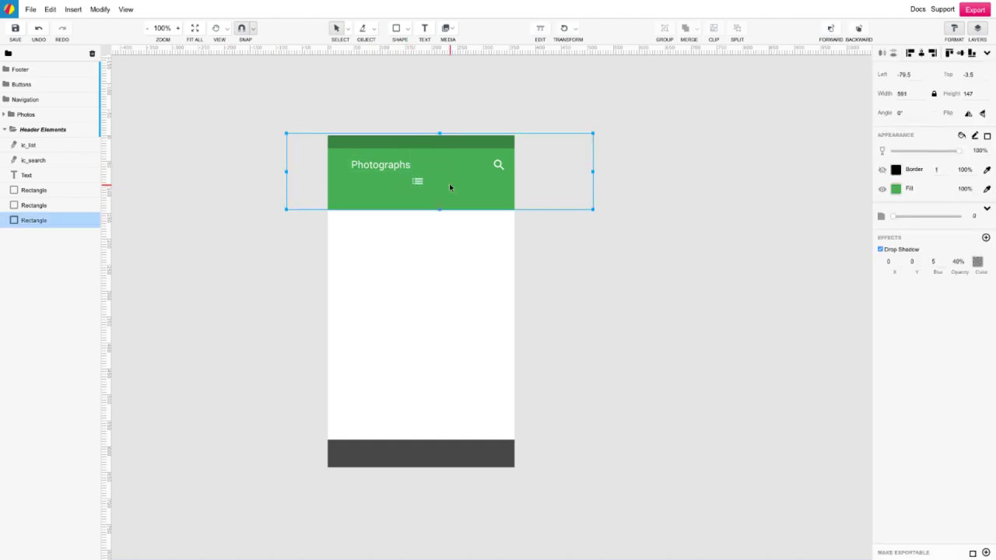
click(32, 145)
click(92, 9)
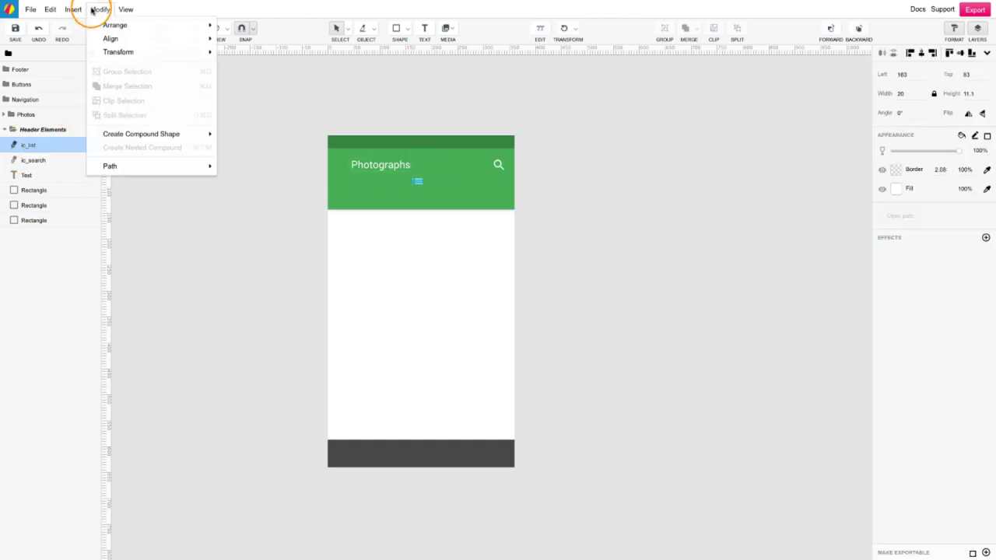
mouse_move(133, 168)
click(226, 181)
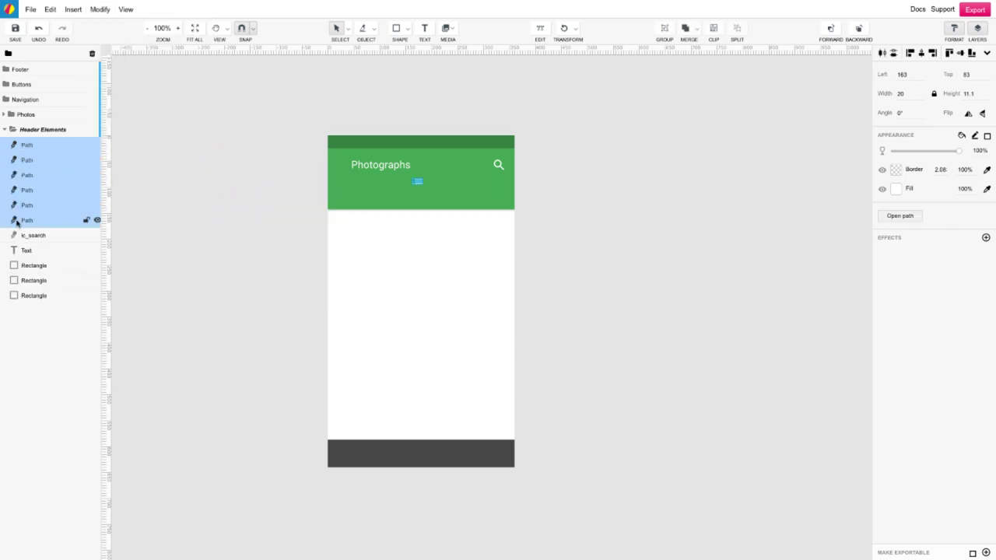
- Delete the three bullet paths and select the three remaining bars
click(26, 222)
click(29, 222)
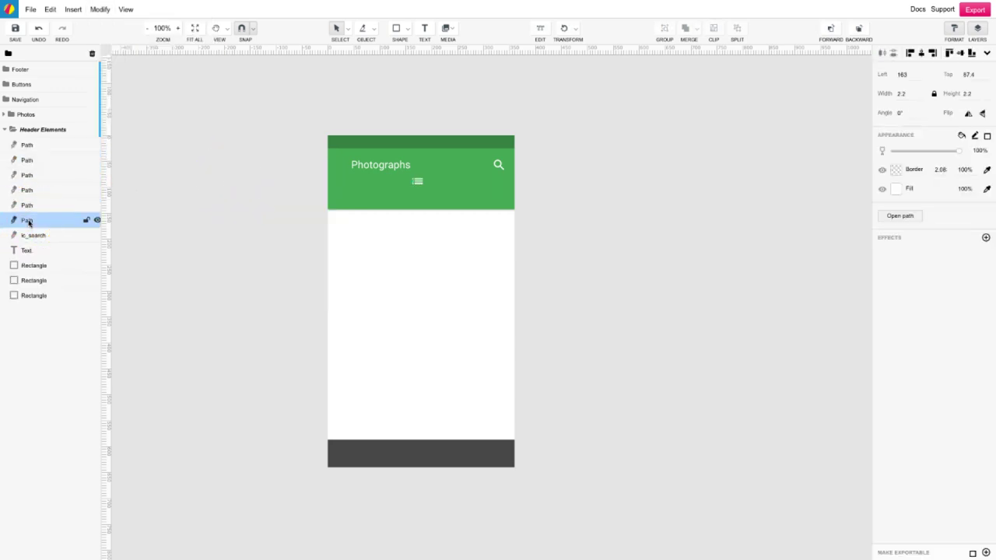
shift+click(29, 207)
shift+click(32, 194)
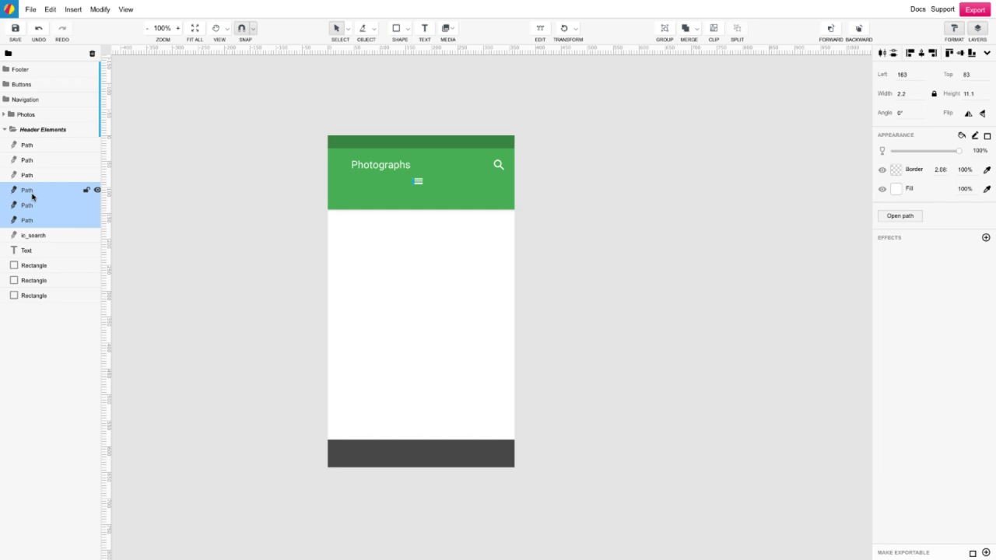
click(91, 53)
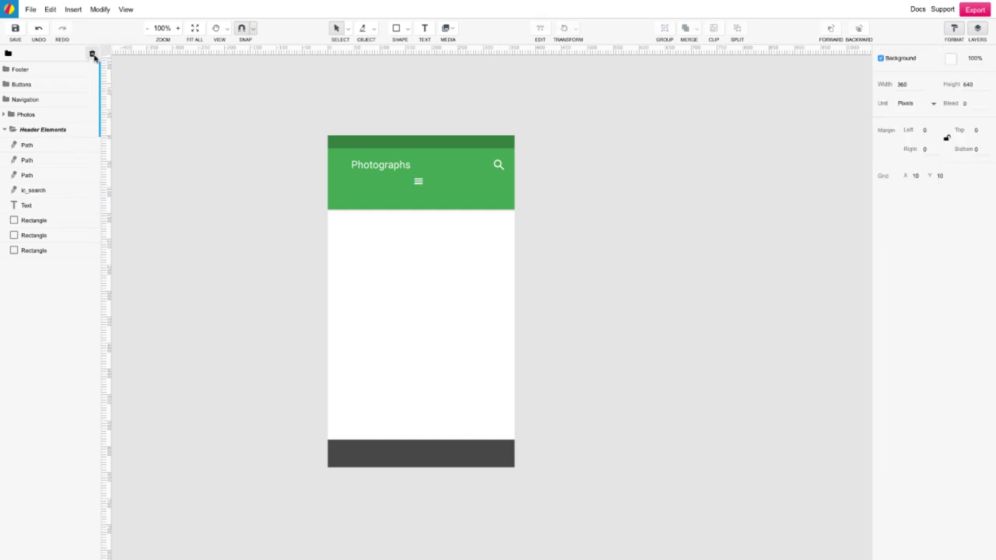
click(29, 174)
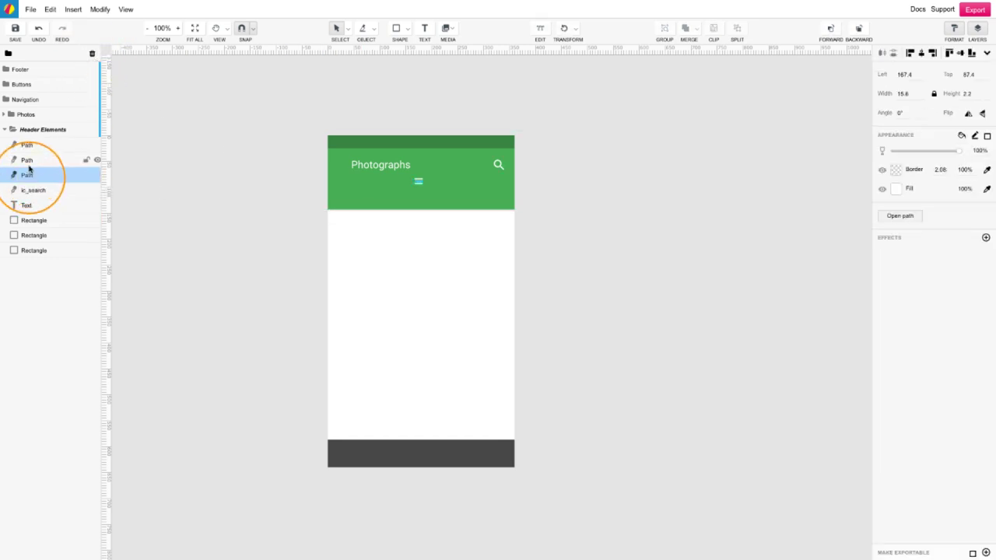
shift+click(27, 160)
shift+click(27, 145)
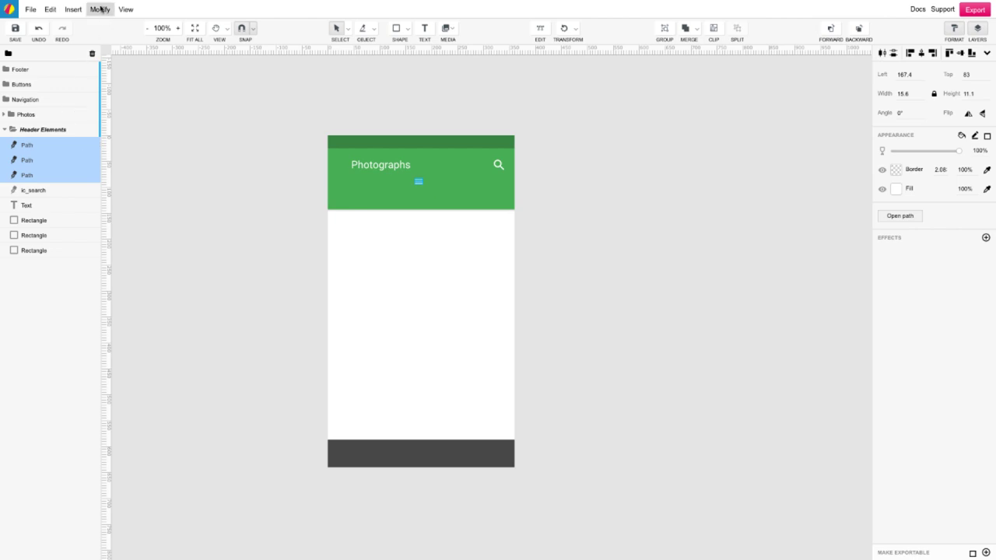
- Join the three bars with Join Paths into one compound path and drag it beside 'Photographs'
click(101, 8)
mouse_move(126, 165)
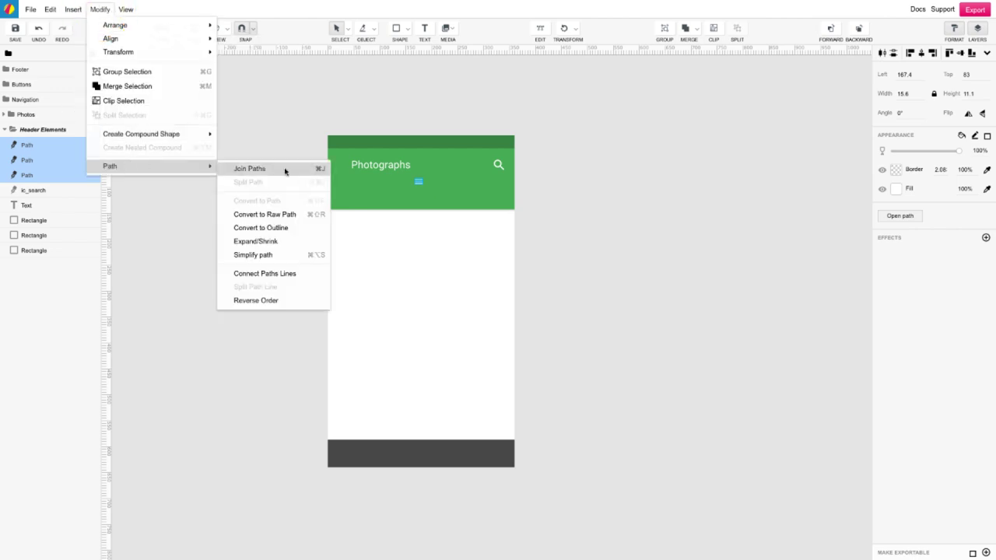
click(285, 170)
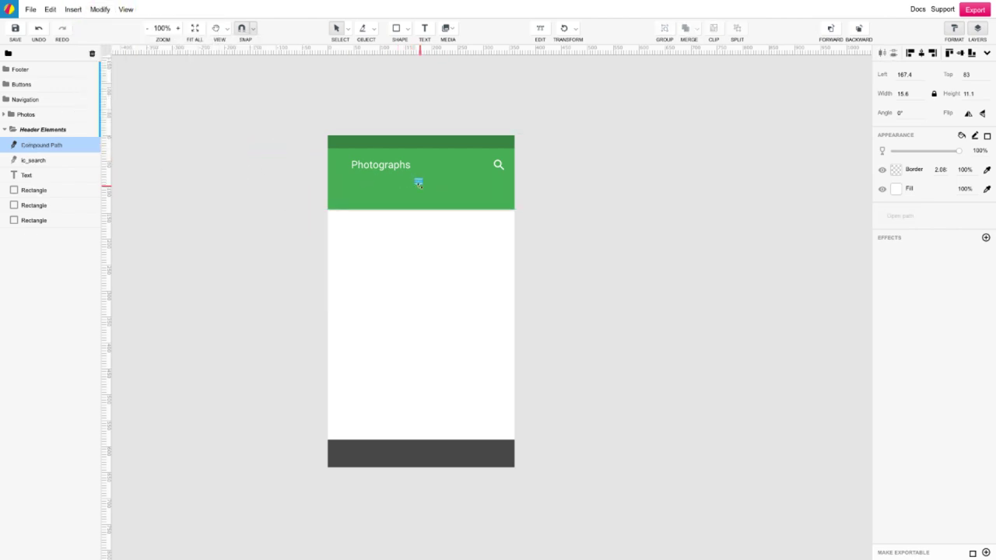
drag(419, 183, 342, 167)
click(584, 199)
click(582, 251)
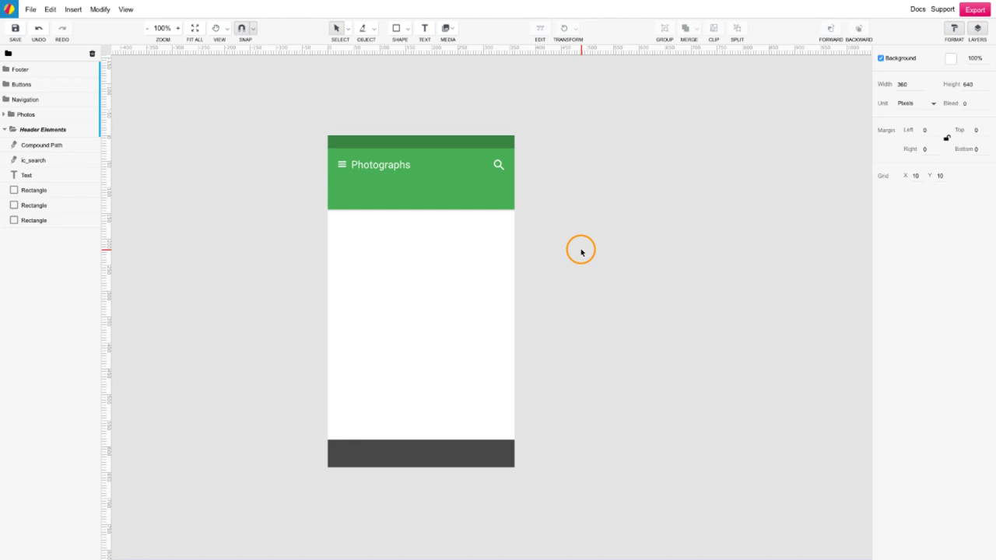
- Copy the Photographs title, retype it as POPULAR, set size 14, and place it in the header
click(354, 168)
key(ctrl+c)
key(ctrl+v)
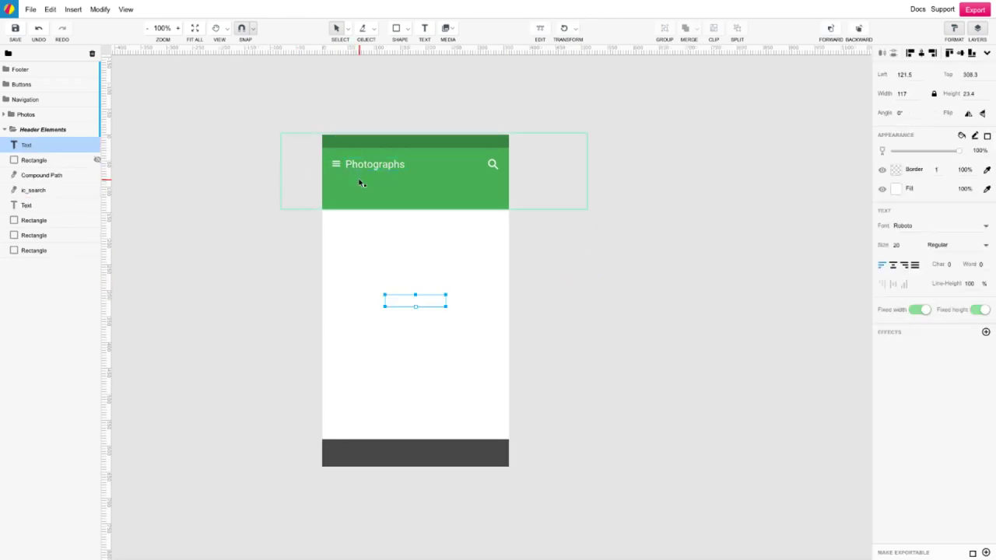
double_click(404, 303)
key(BackSpace)
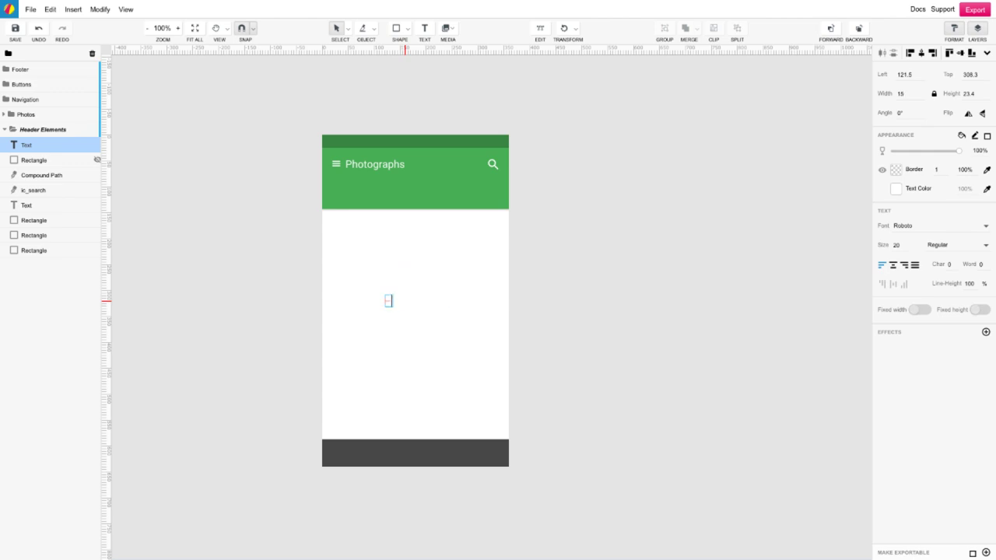
click(447, 359)
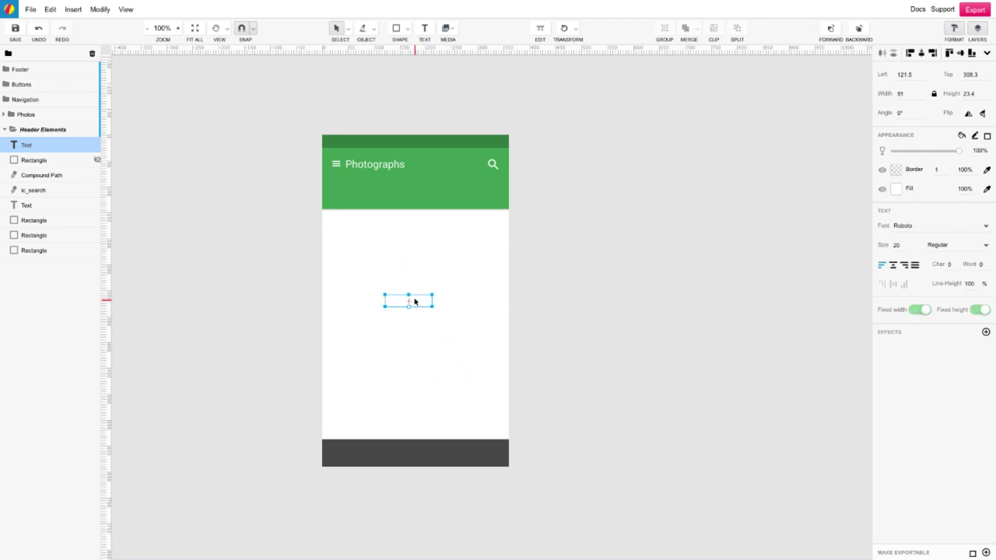
drag(413, 298, 378, 180)
click(915, 251)
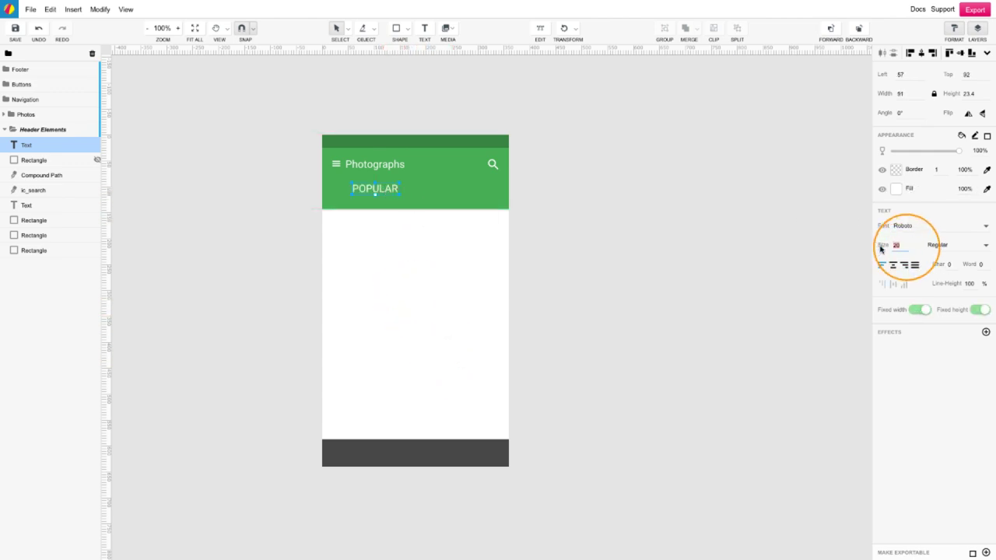
text(14)
key(Return)
drag(368, 194, 366, 194)
- Paste a duplicate label into the header as RECENT, then place another copy beside it for editing
key(ctrl+v)
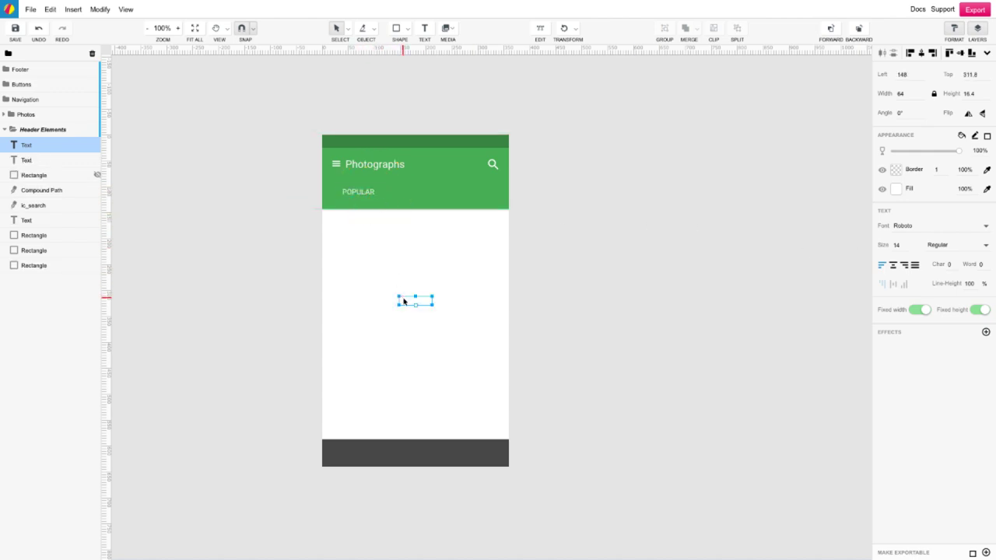
drag(404, 301, 406, 182)
double_click(406, 182)
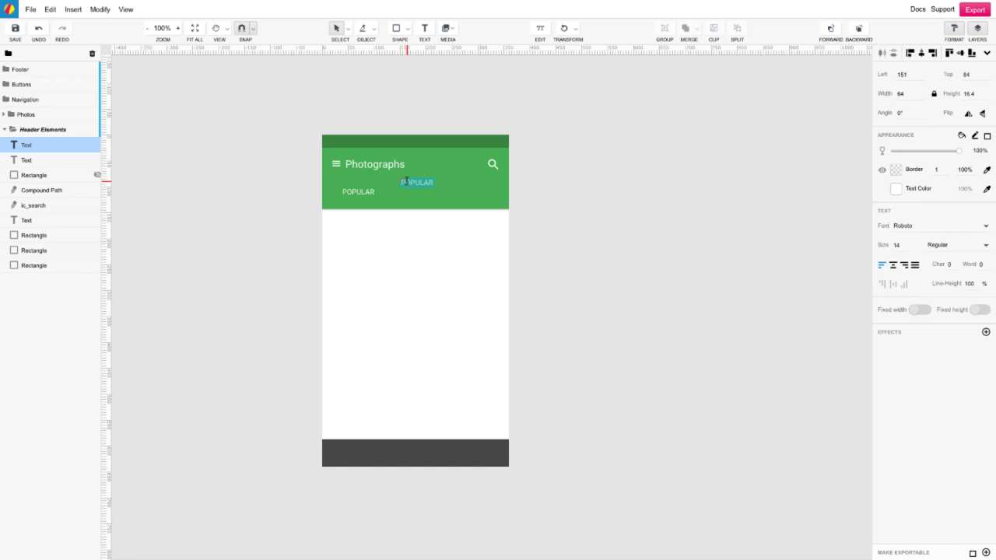
text(RECENT)
key(Escape)
key(ctrl+c)
key(ctrl+v)
click(420, 305)
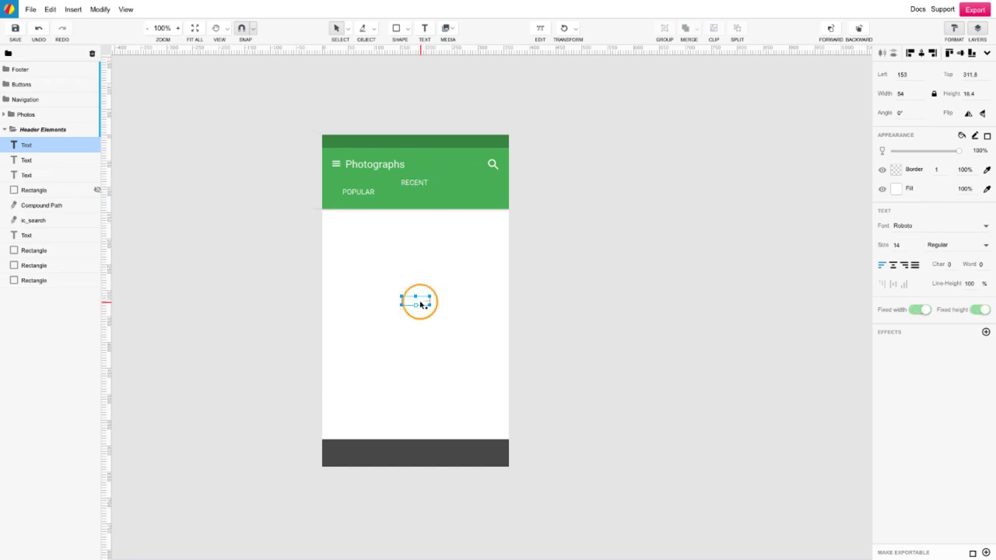
drag(420, 304, 451, 196)
double_click(451, 197)
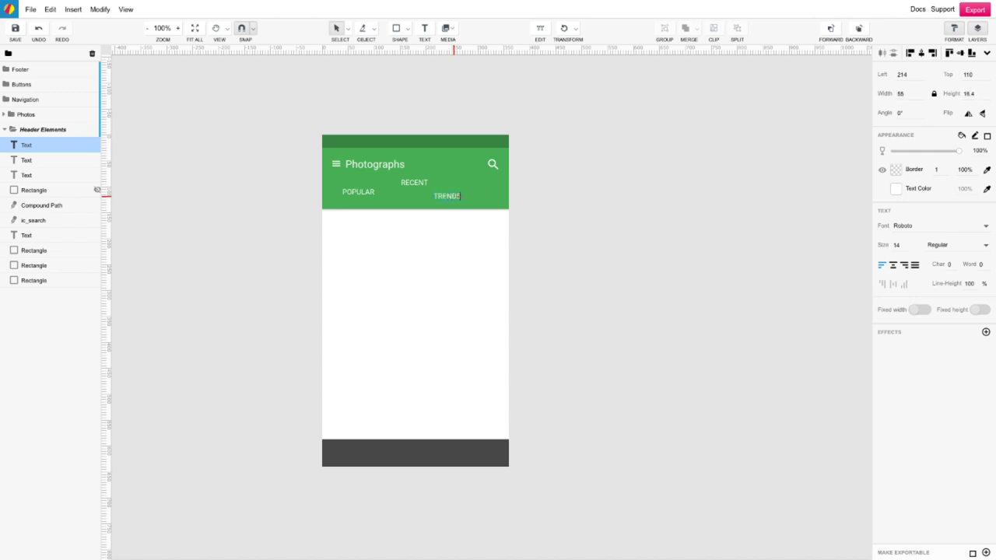
- Finish the TRENDS label, unhide the underline rectangle, and adjust the RECENT and TRENDS colours
click(441, 179)
click(96, 191)
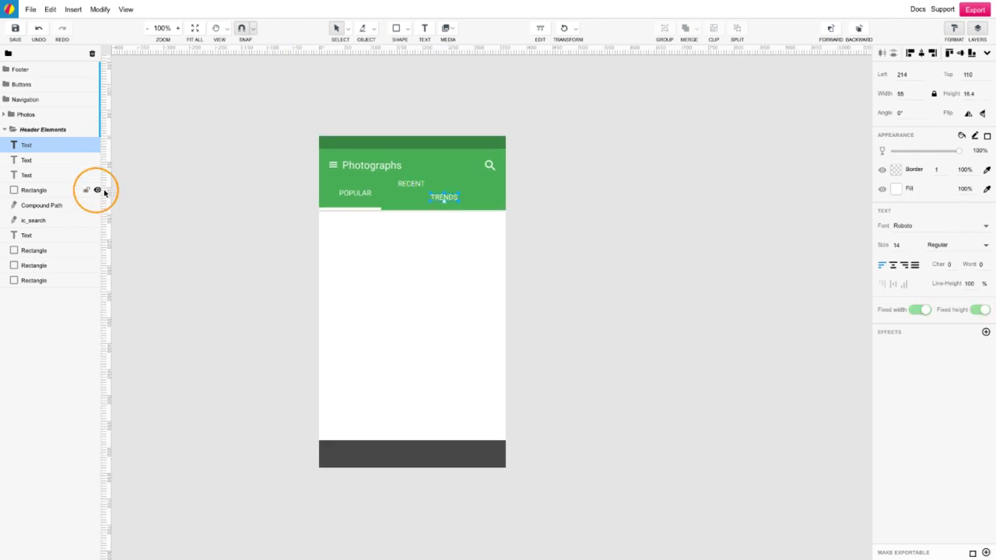
click(412, 186)
click(896, 189)
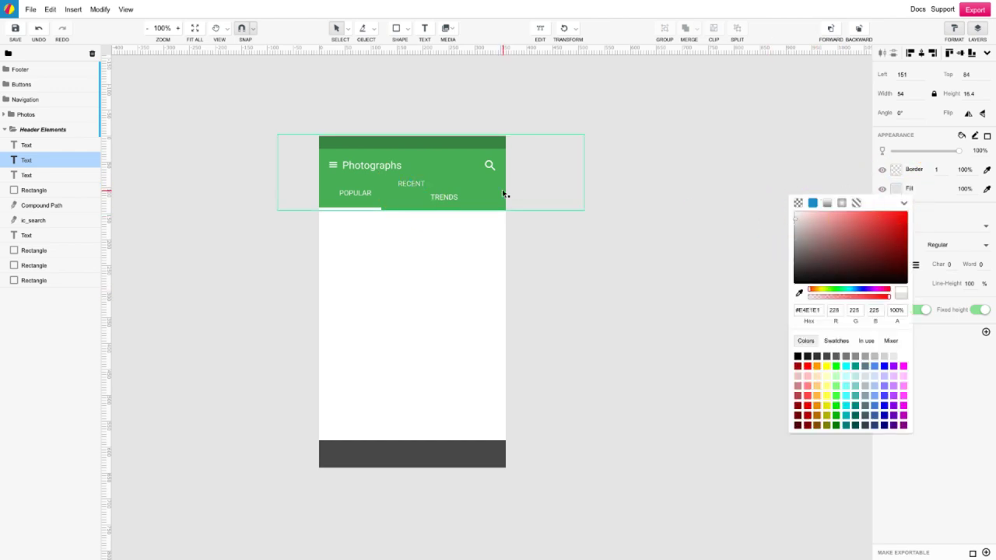
click(445, 196)
click(896, 188)
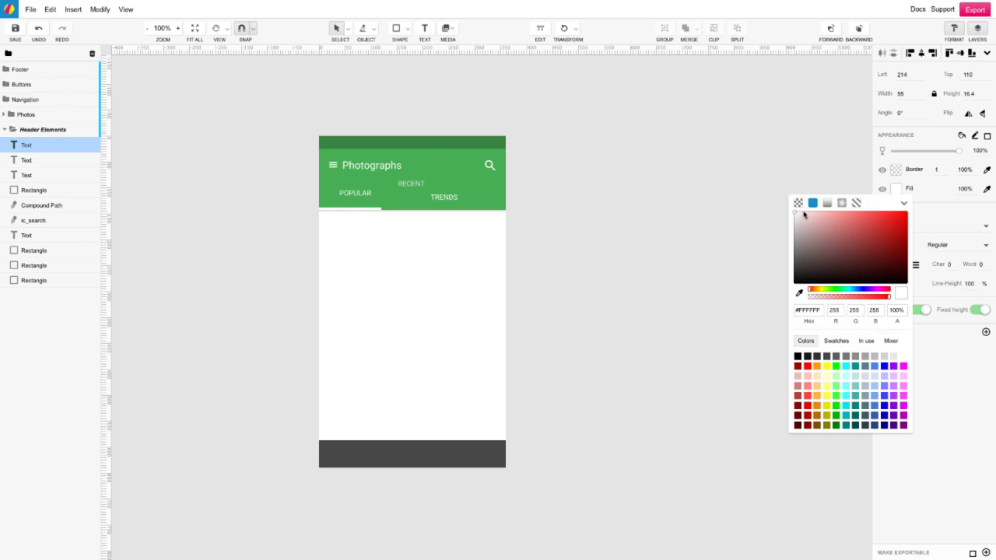
click(795, 221)
click(444, 197)
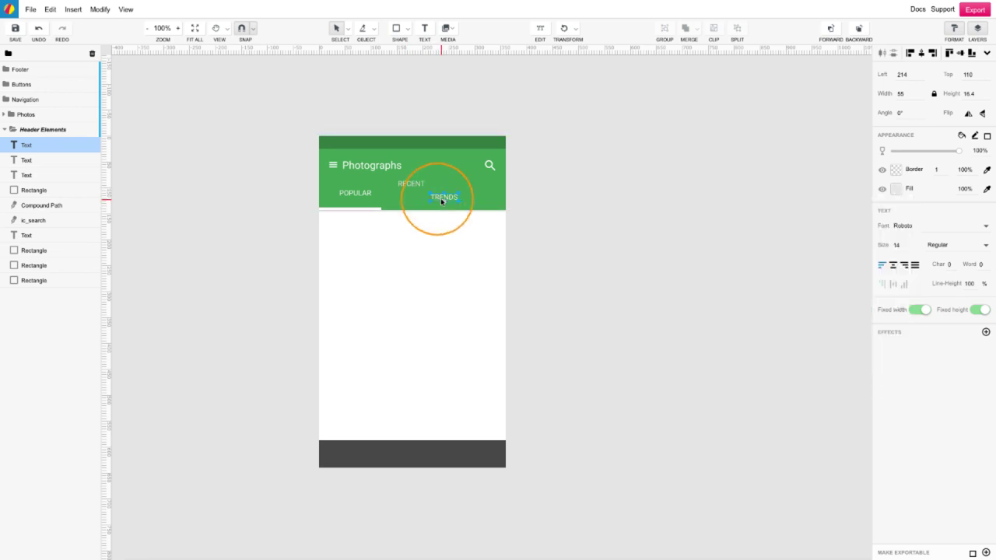
- Drag TRENDS right, POPULAR down, and RECENT between them to form one tab row
click(449, 199)
drag(449, 199, 487, 204)
drag(367, 195, 355, 200)
drag(413, 184, 422, 199)
- Draw a 160 × 160 rectangle card and move it to the top-left of the content area
click(632, 242)
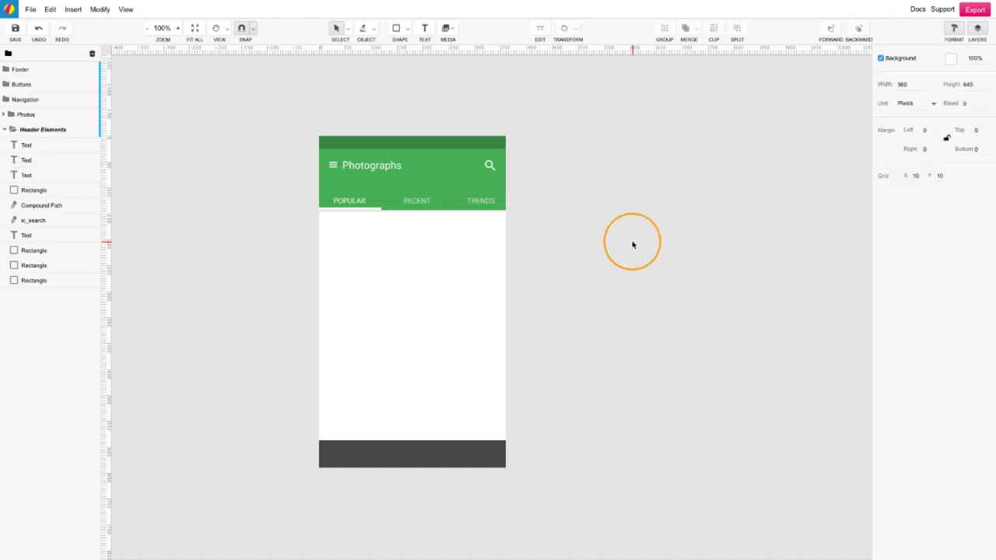
click(397, 31)
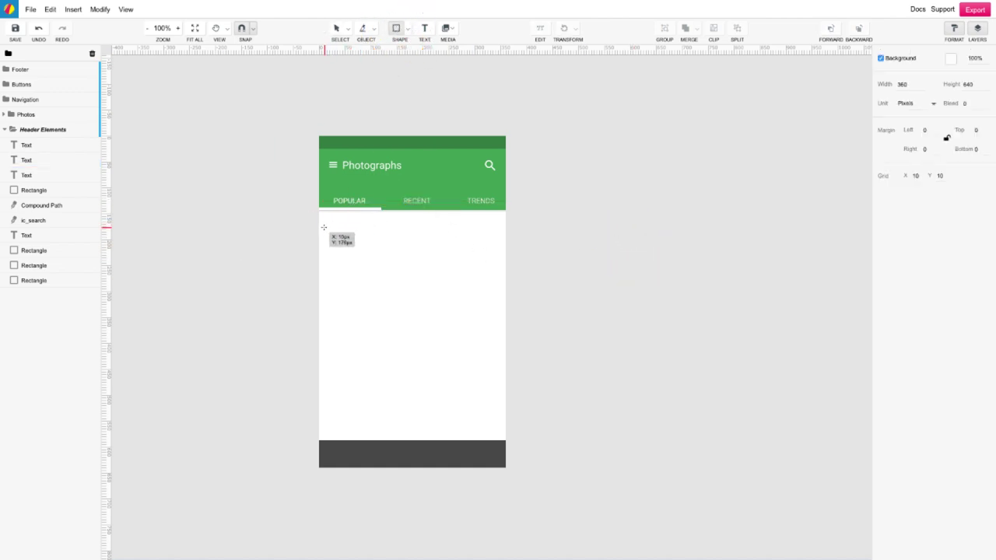
drag(337, 224, 425, 304)
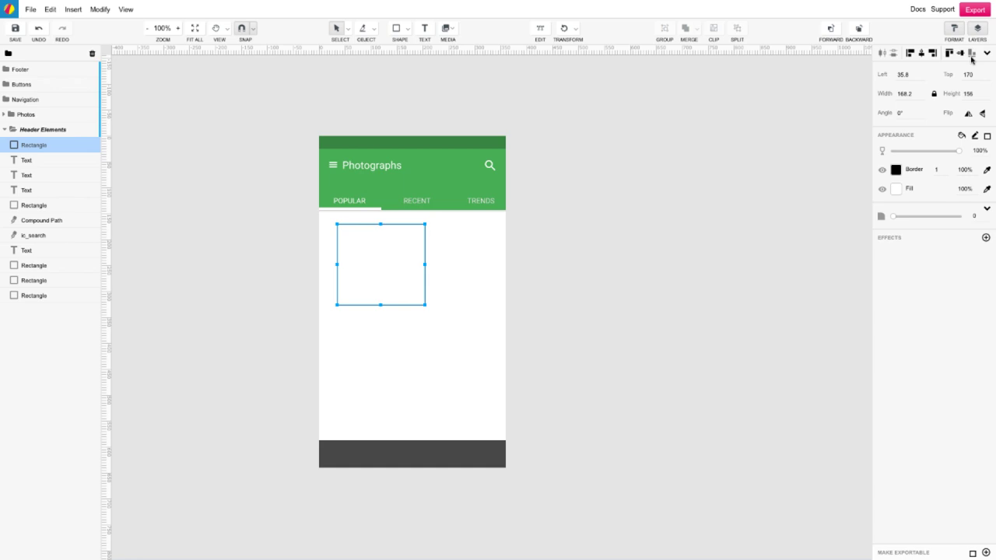
drag(914, 93, 885, 94)
key(Return)
double_click(968, 93)
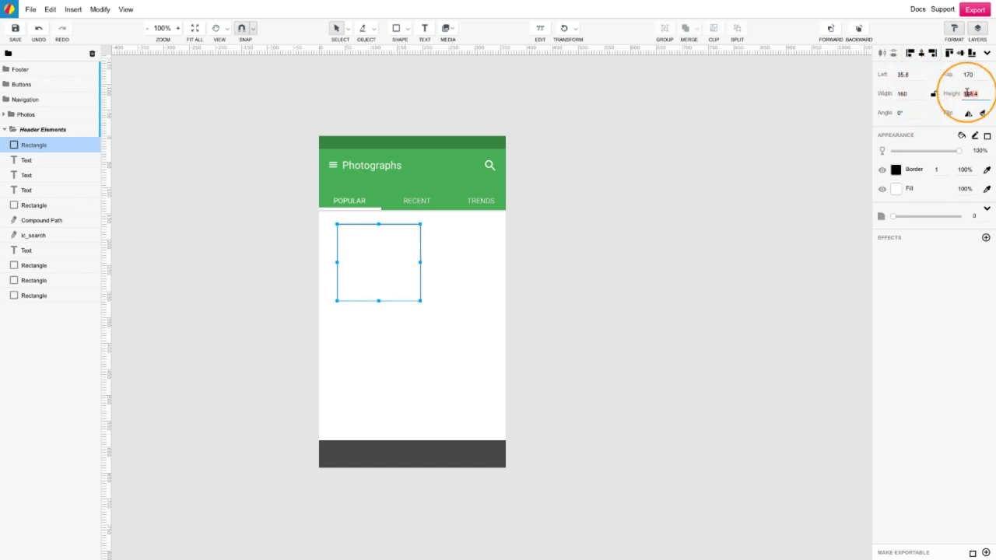
text(160)
key(Return)
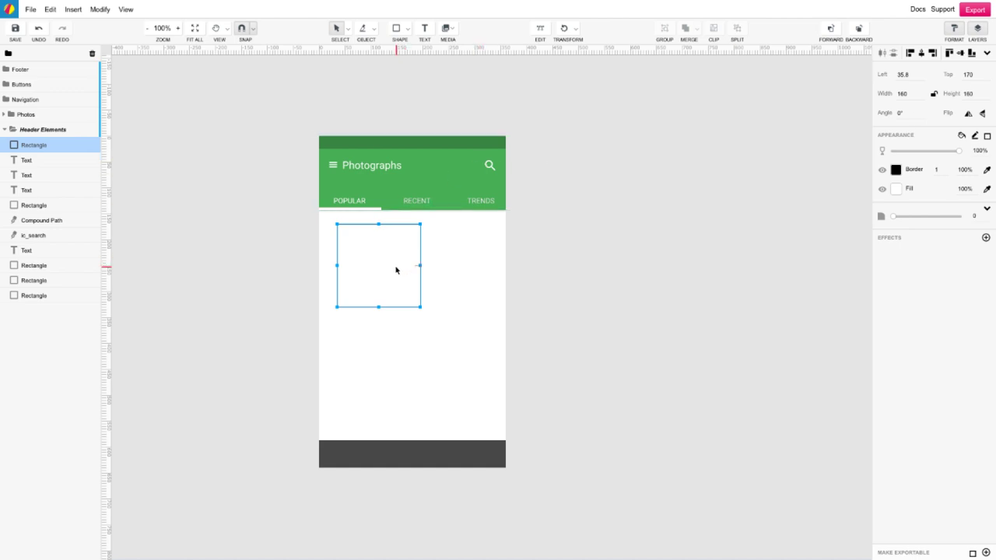
drag(396, 269, 385, 265)
- Hide the card's border and add a drop shadow with blur 6
click(882, 171)
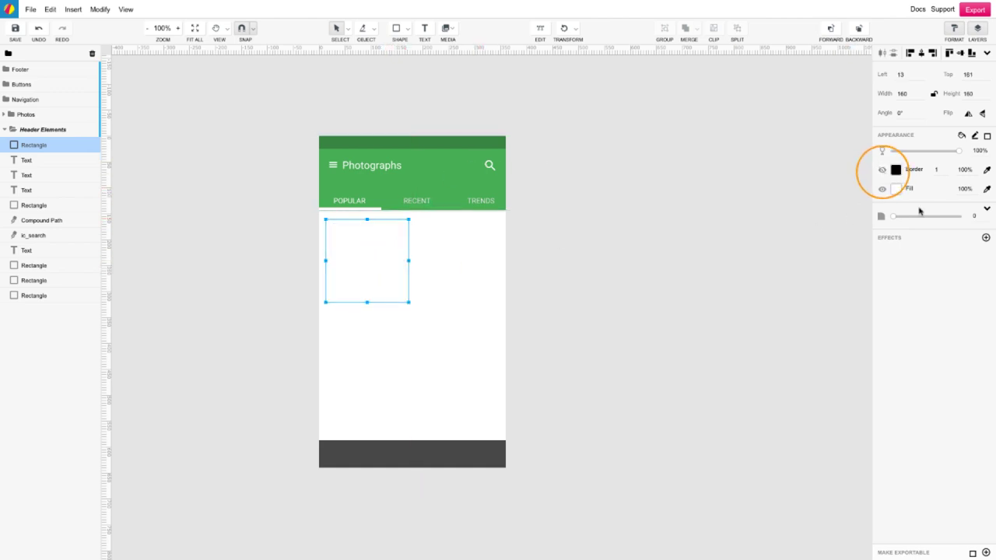
click(985, 237)
click(942, 384)
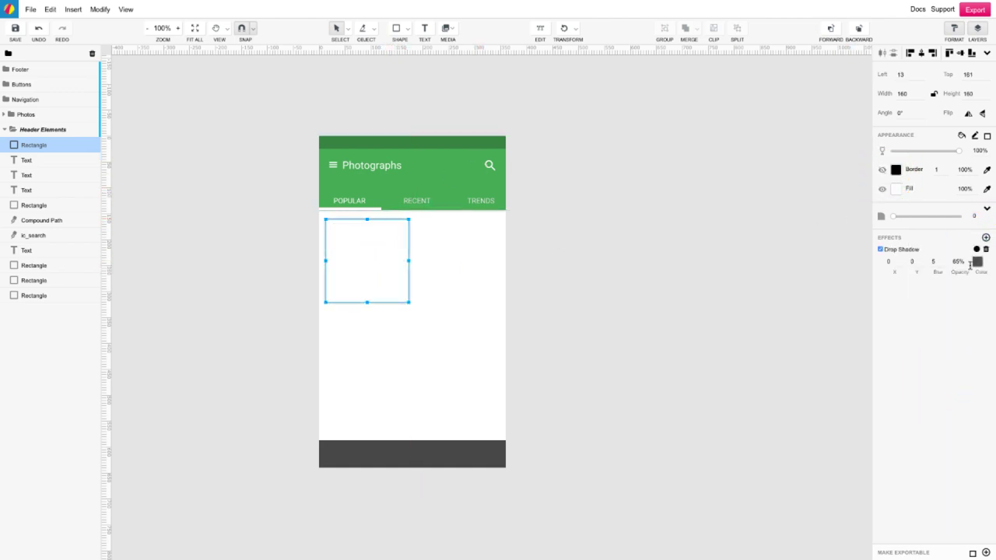
click(962, 263)
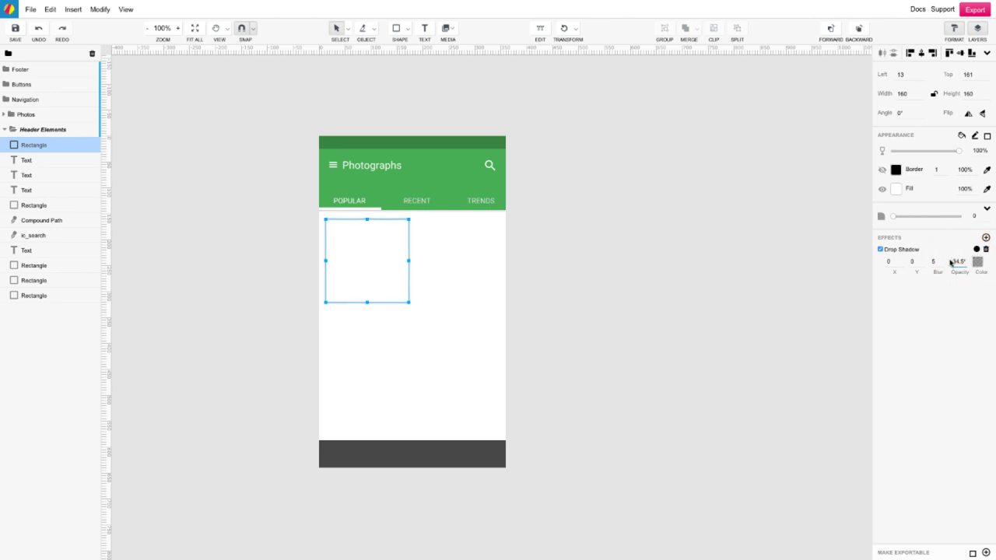
click(935, 262)
text(6)
click(950, 300)
click(708, 301)
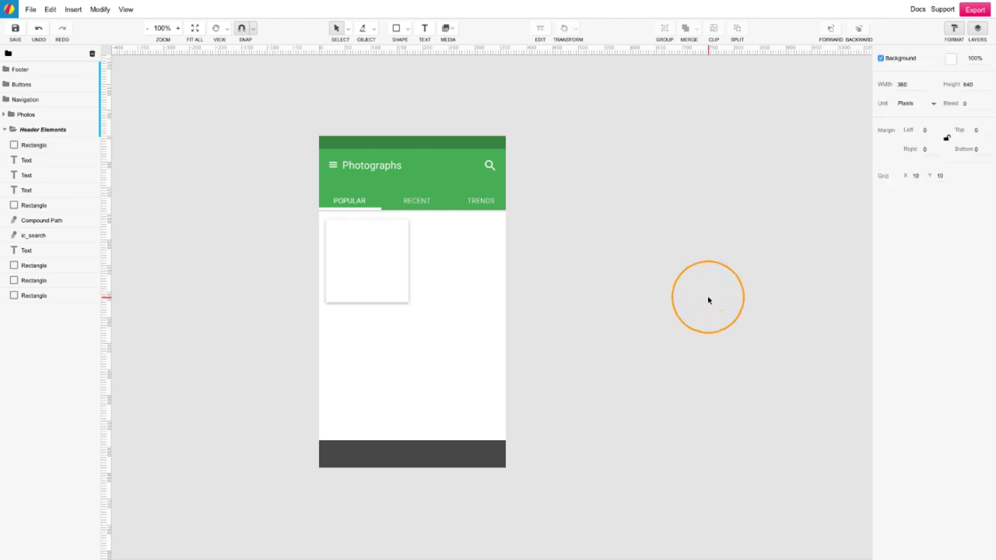
- Duplicate the card and place the copy beside the first at Left 187
click(374, 284)
scroll(525, 424, down, 3)
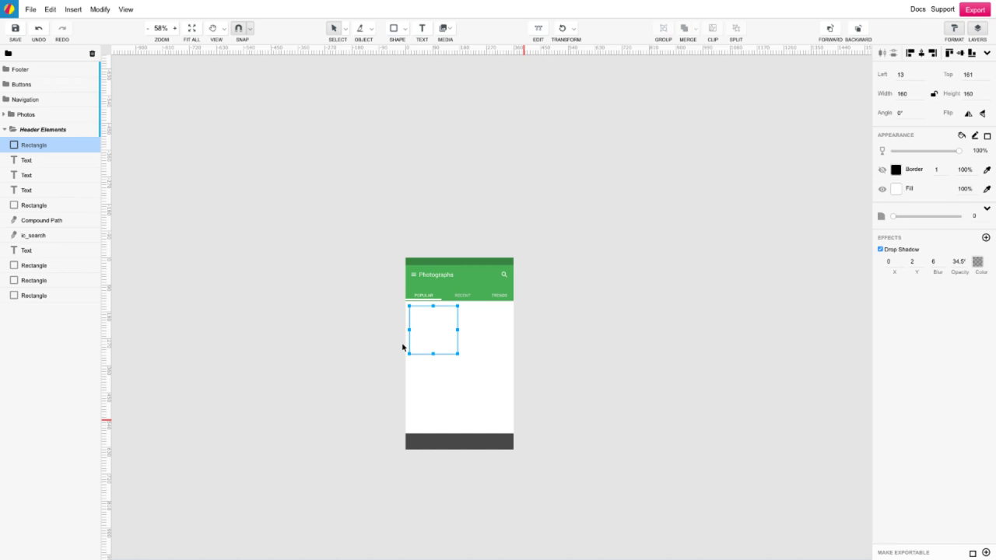
drag(408, 347, 433, 372)
scroll(474, 355, up, 3)
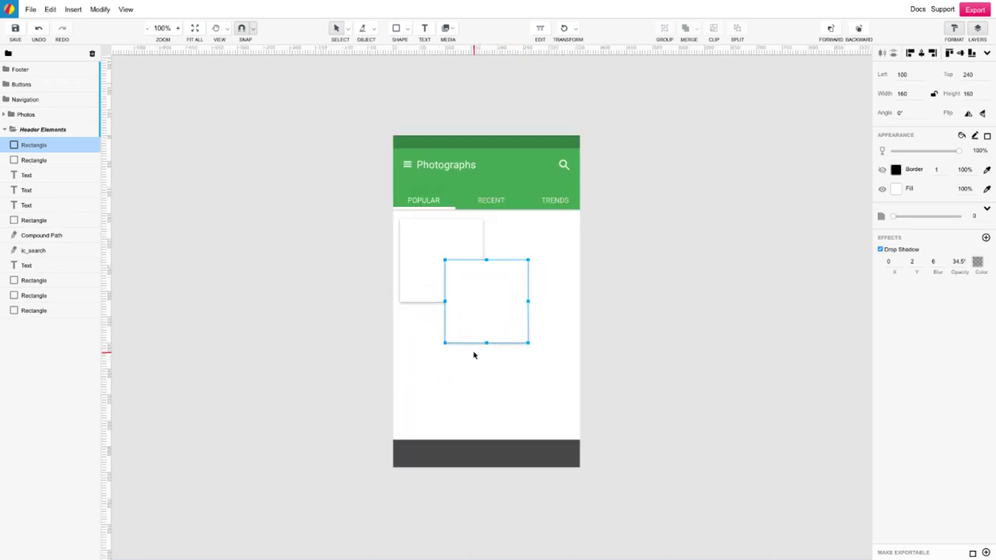
drag(475, 322, 525, 280)
key(Left)
key(Left)
key(Left)
key(Left)
key(Left)
key(Left)
key(Left)
key(Left)
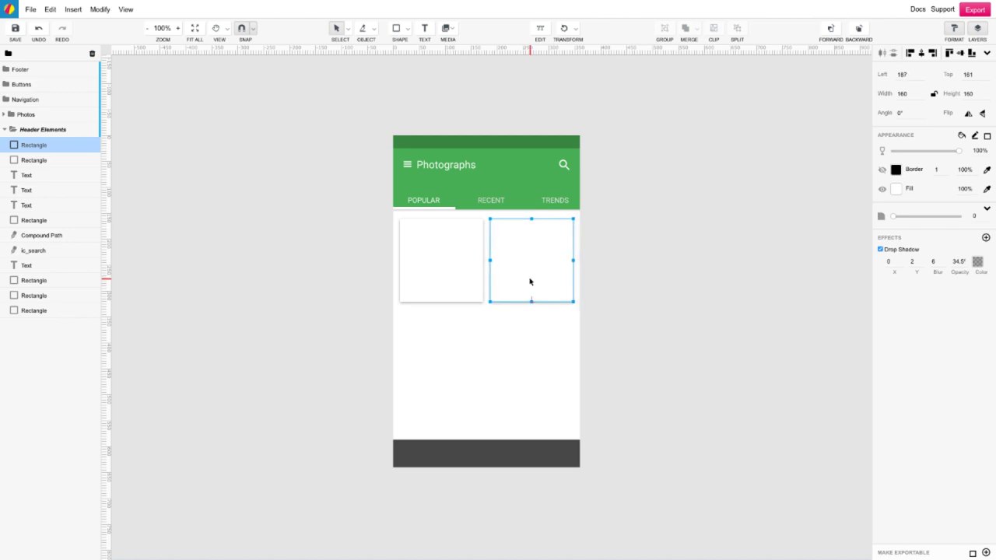
click(620, 285)
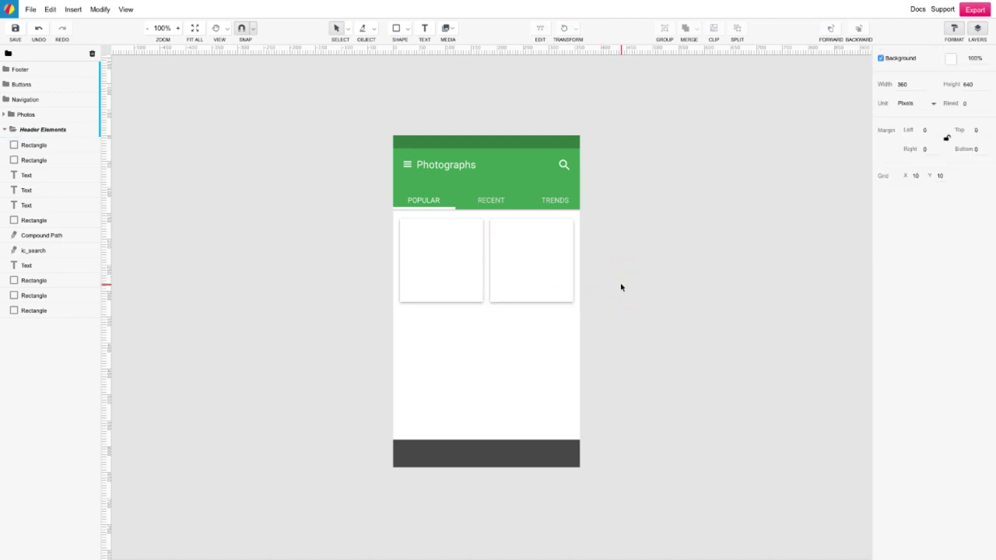
- Select both cards and nudge them with arrow keys to sit at Top 157
click(549, 277)
shift+click(447, 280)
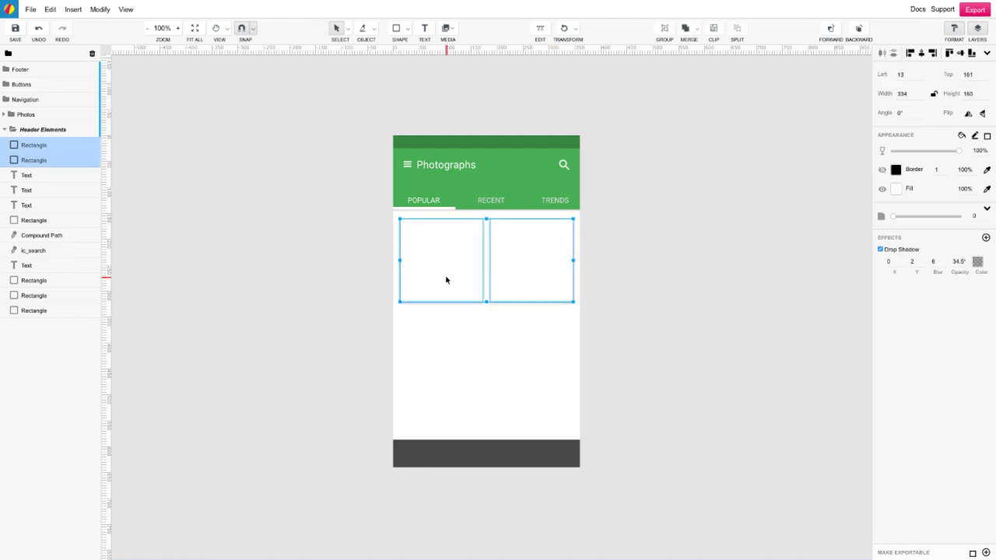
key(Up)
key(Up)
key(Up)
key(Up)
key(Up)
key(Up)
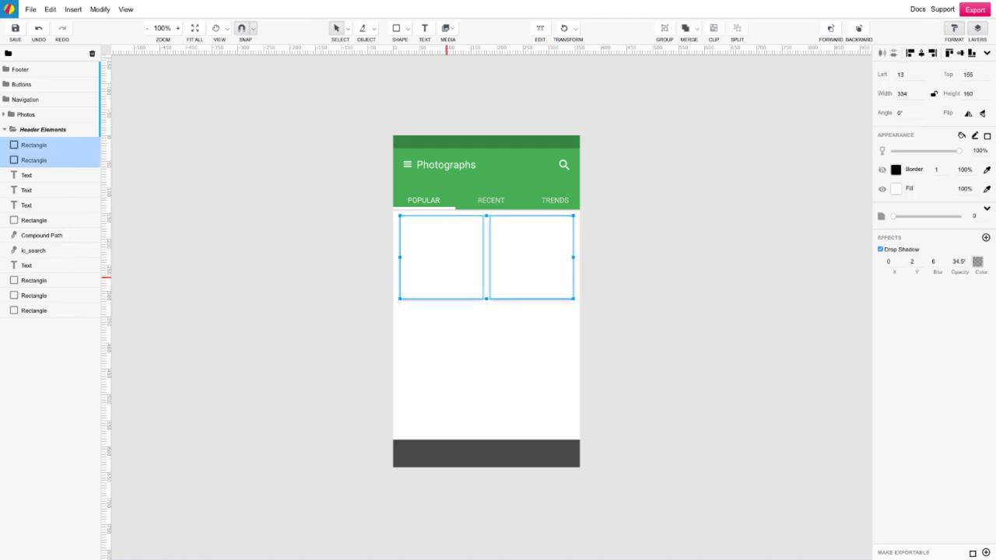
key(Down)
key(Down)
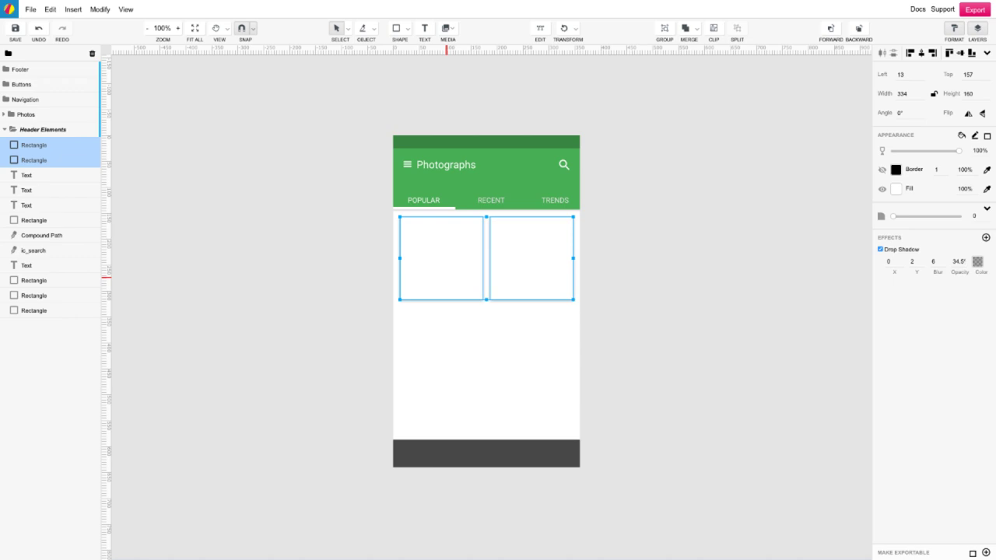
key(Right)
click(671, 289)
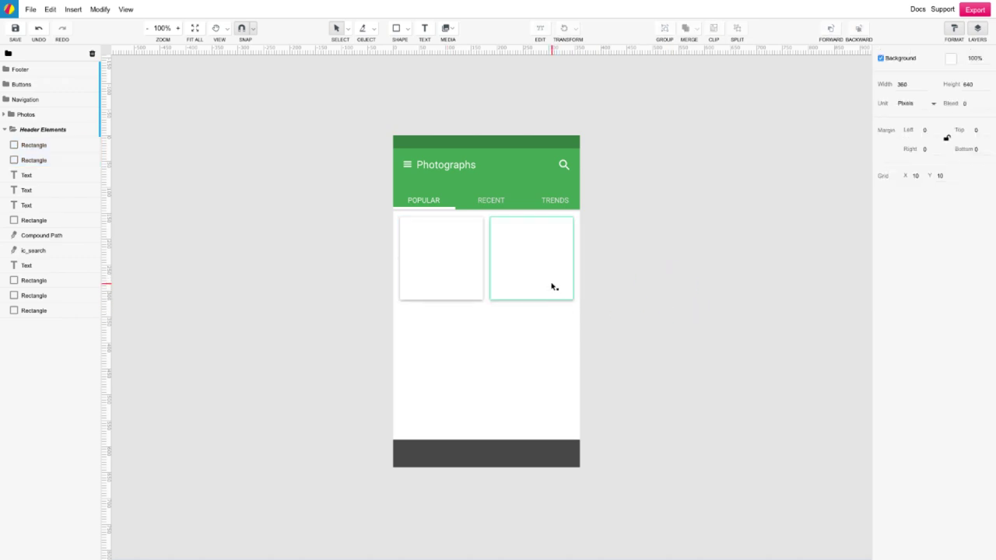
- Duplicate the card pair twice into second and third rows, and move the footer into the Footer group above them
click(552, 287)
shift+click(470, 279)
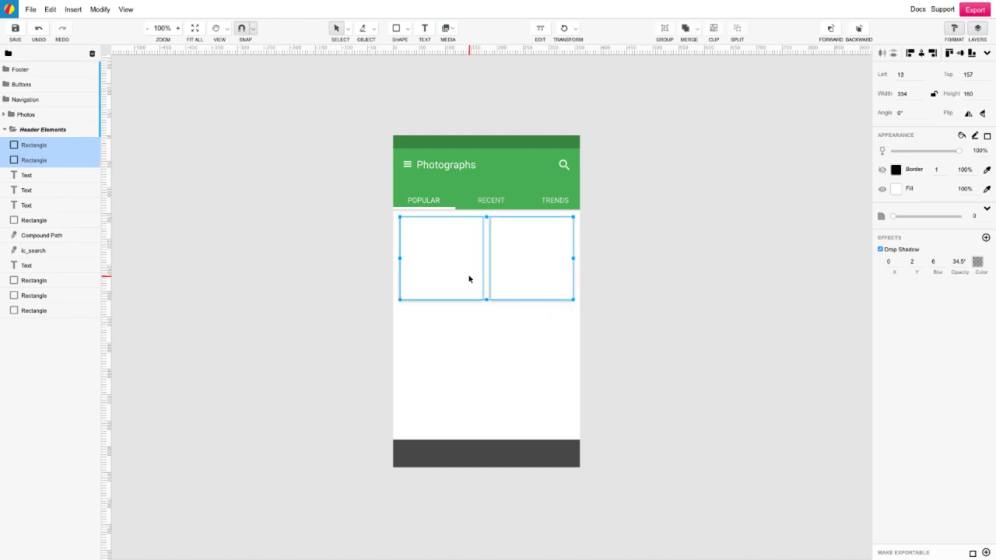
key(ctrl+d)
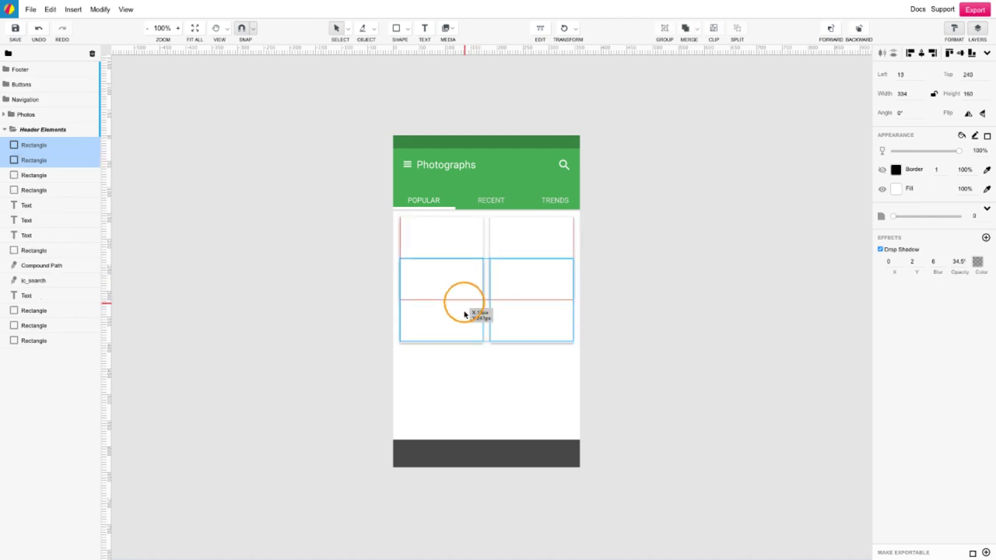
drag(469, 311, 465, 354)
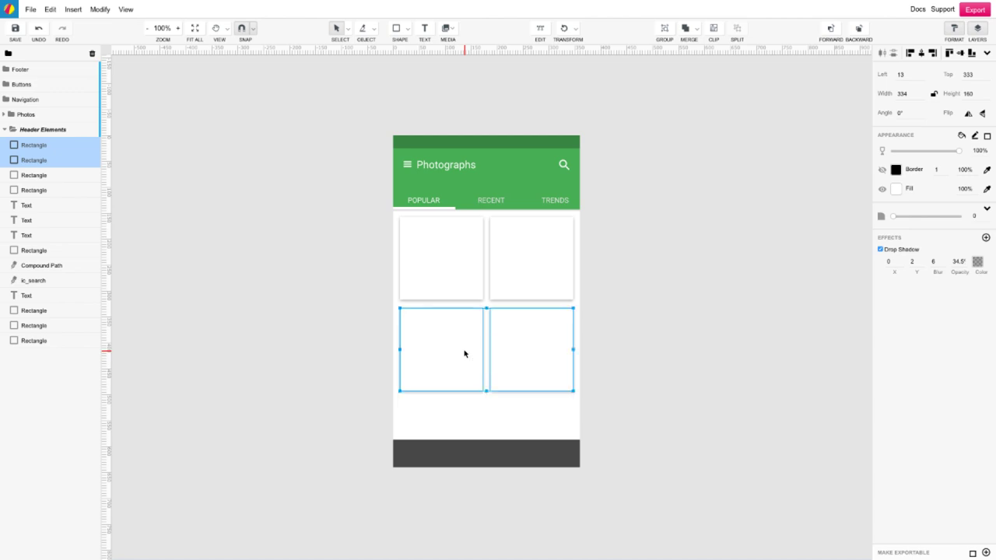
key(ctrl+d)
drag(449, 304, 448, 442)
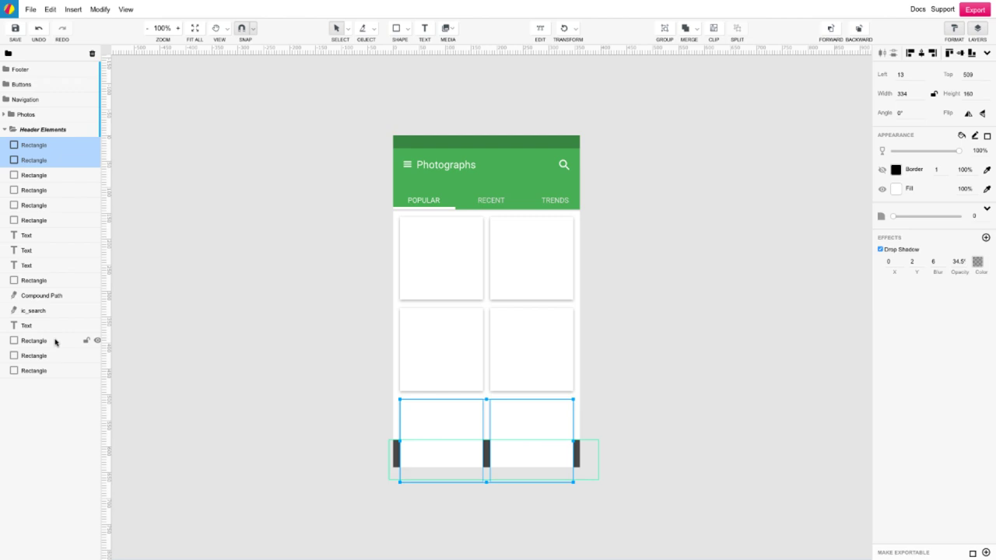
drag(54, 342, 25, 72)
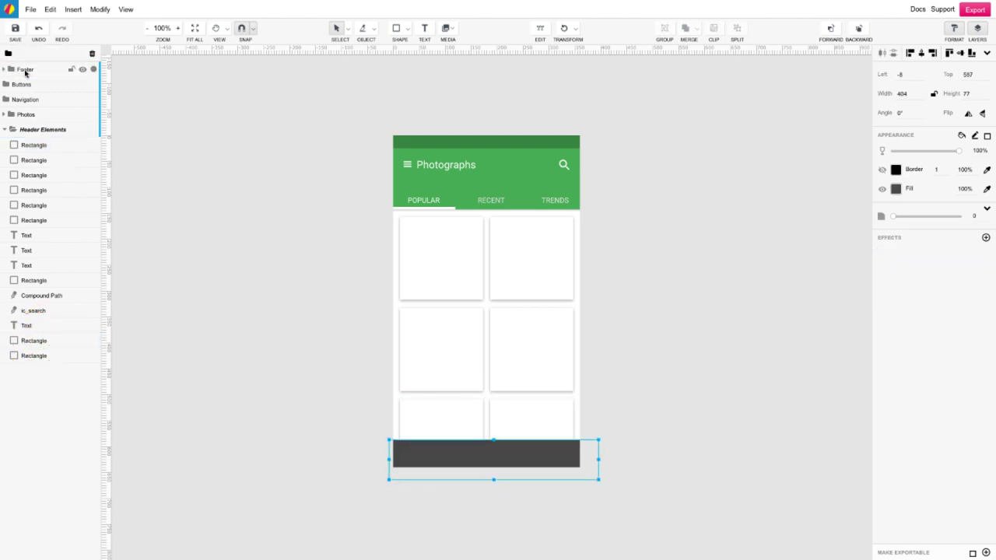
click(679, 318)
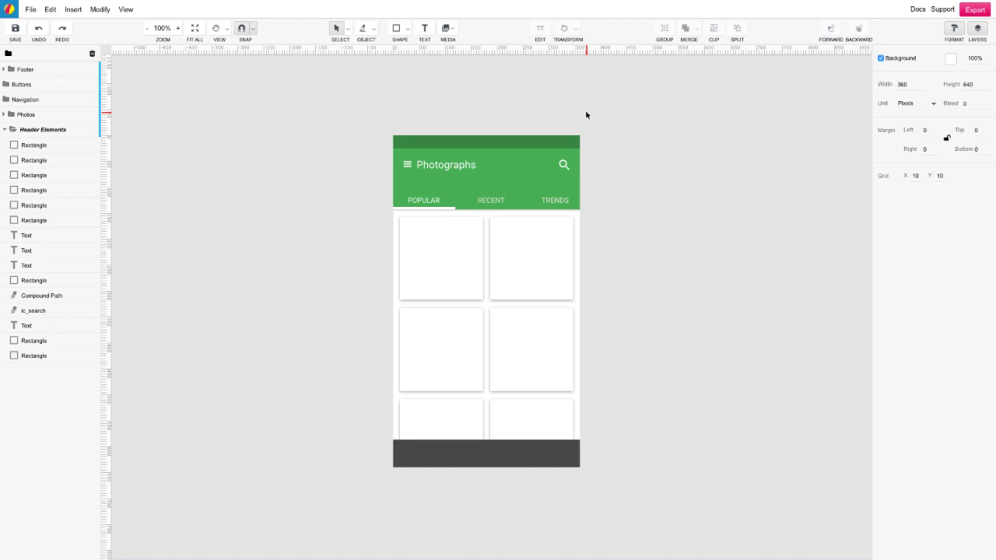
- Open the toolbar's Media insert options
click(454, 31)
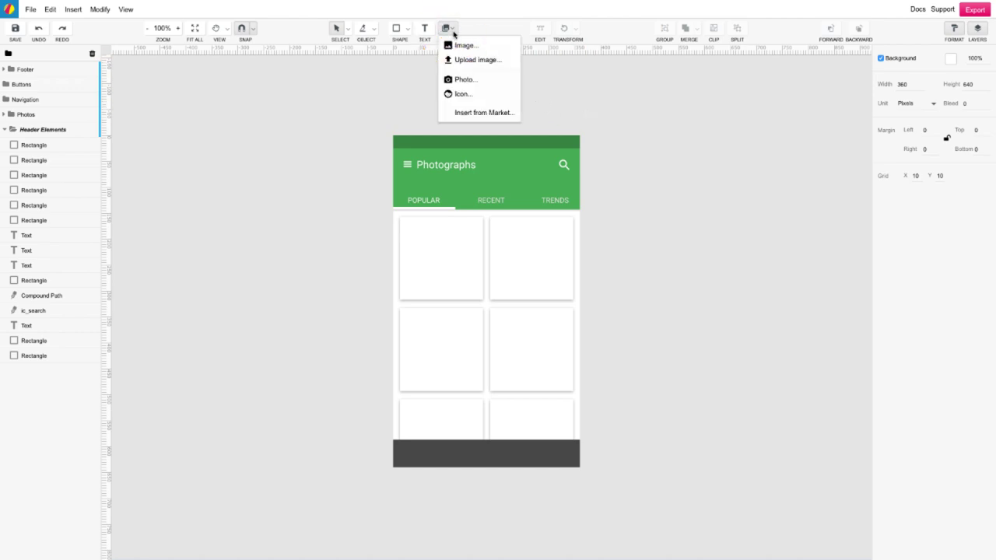
- Insert the black-and-white ladder stock photo at width 160 and move it into the first card
click(504, 45)
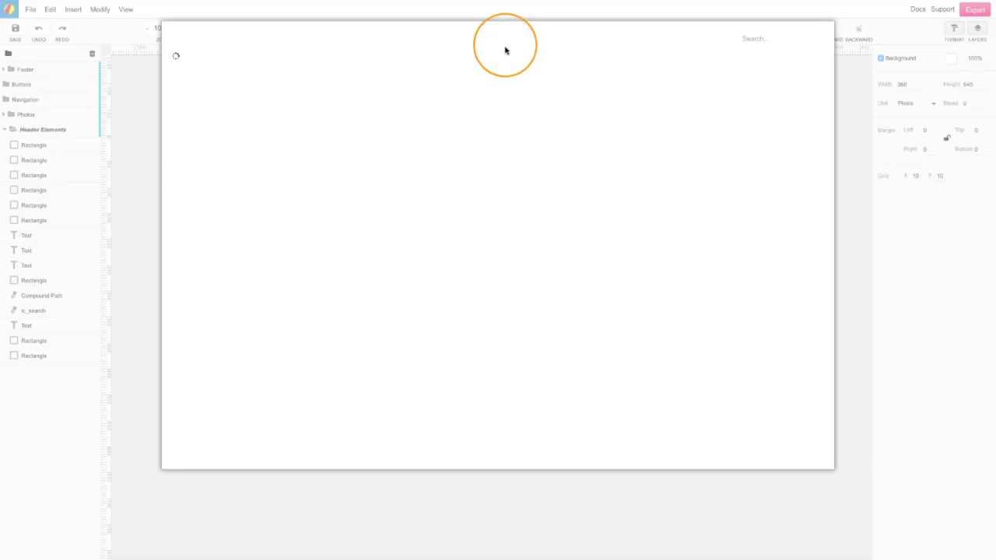
click(242, 108)
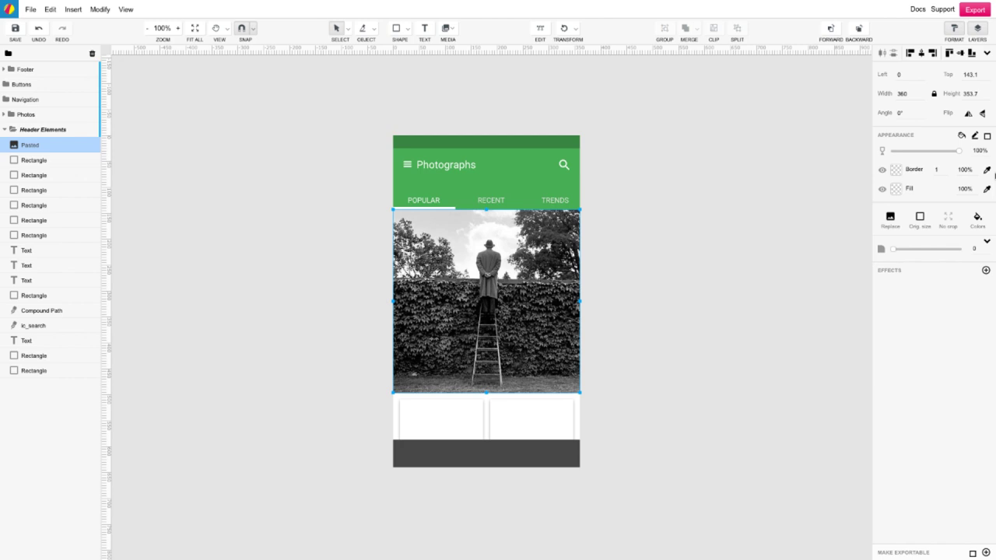
click(912, 93)
key(Return)
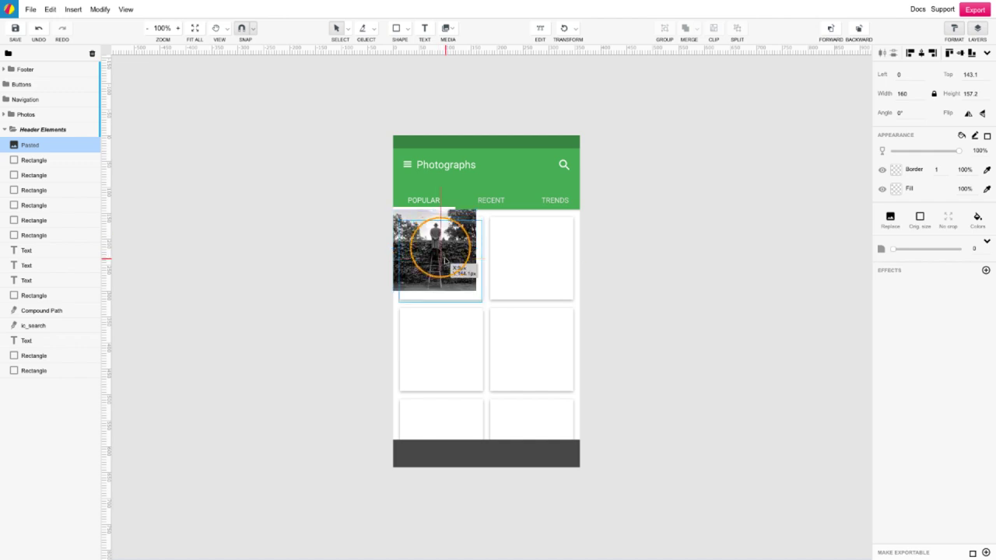
drag(440, 252, 445, 262)
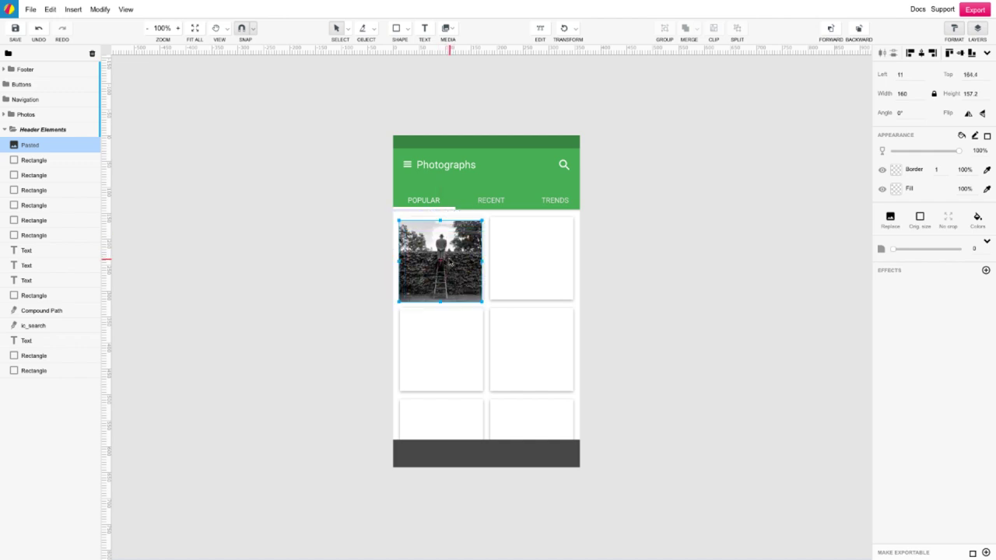
- Crop the photo to 125 high with proportions unlinked and reposition the picture in its frame
double_click(448, 263)
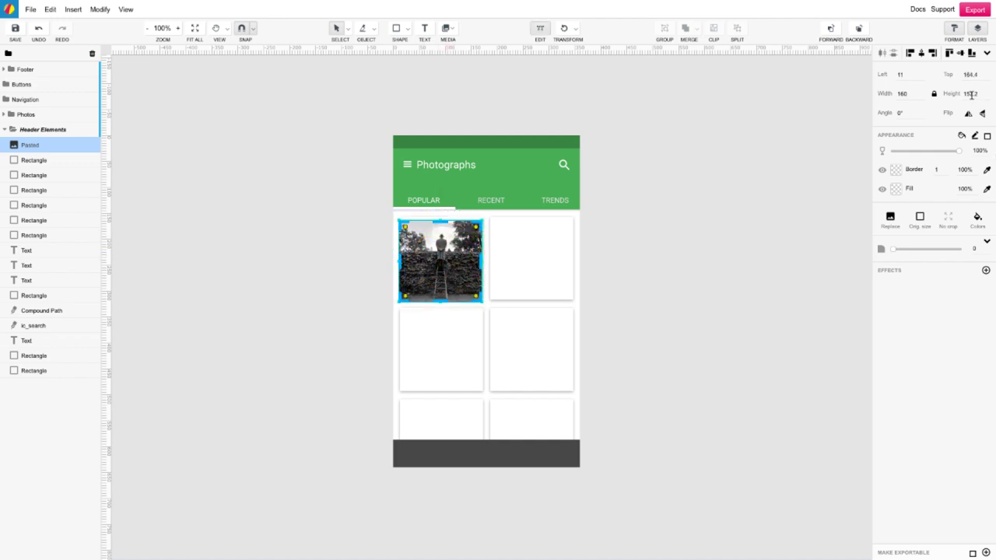
click(933, 94)
click(978, 94)
text(125)
key(Return)
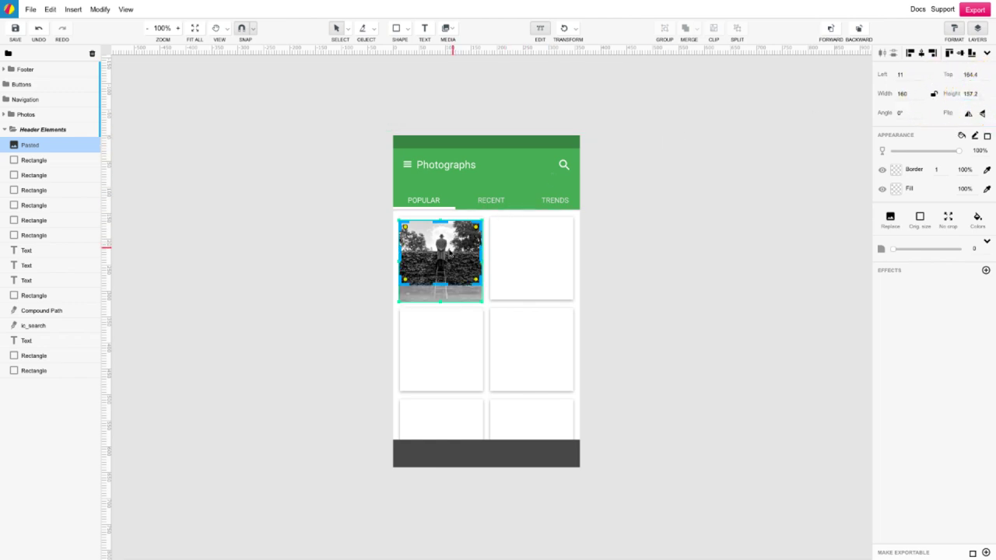
drag(451, 254, 448, 244)
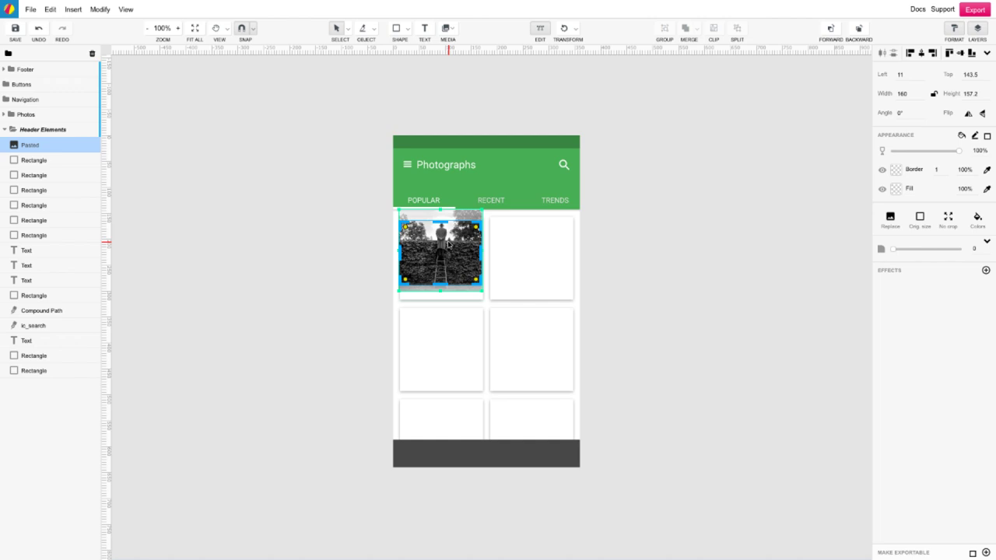
- Shift the first photo slightly up within its card and check its placement
click(683, 270)
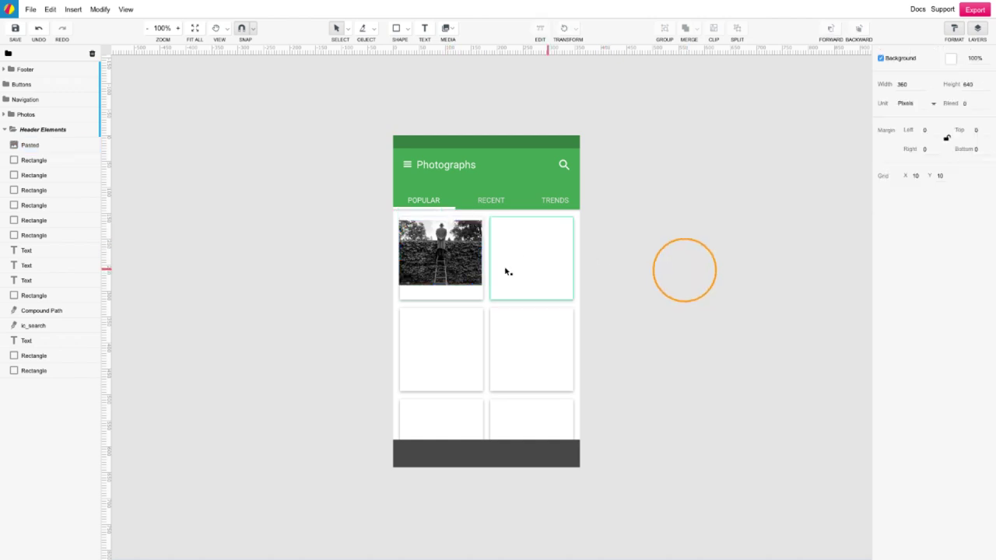
click(454, 254)
drag(441, 259, 442, 257)
click(704, 258)
click(468, 251)
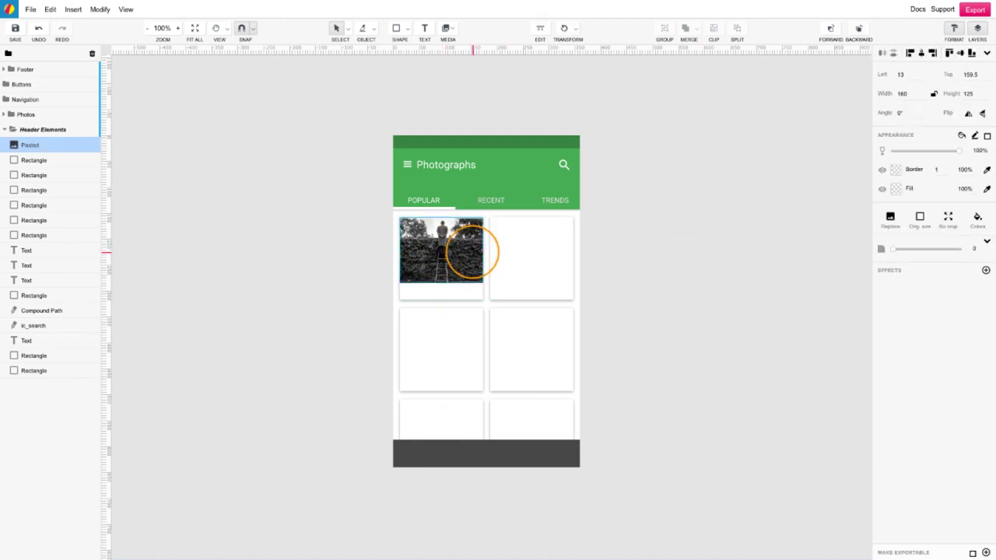
click(758, 267)
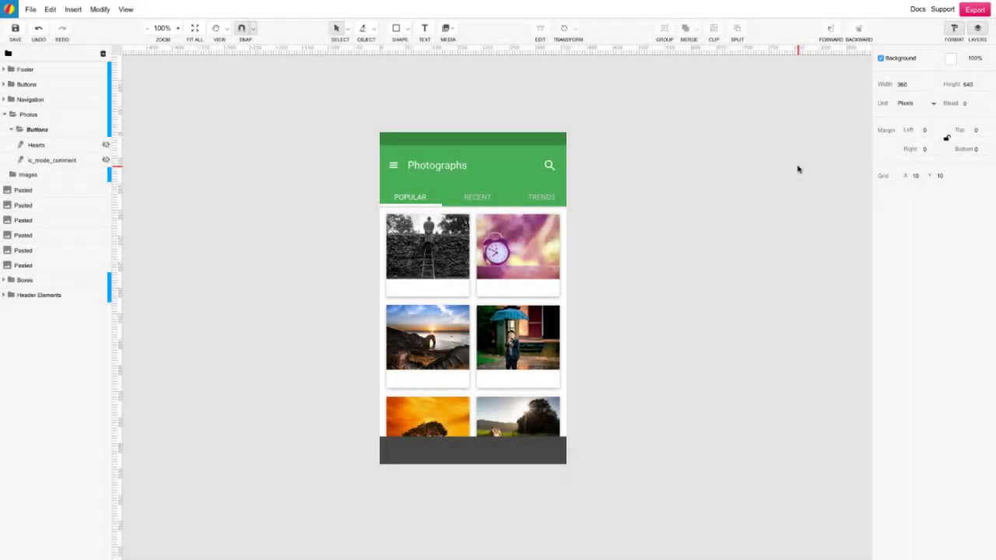
- Show the heart and comment icons, then duplicate them onto the second photo card
click(105, 145)
click(106, 159)
click(401, 290)
click(449, 291)
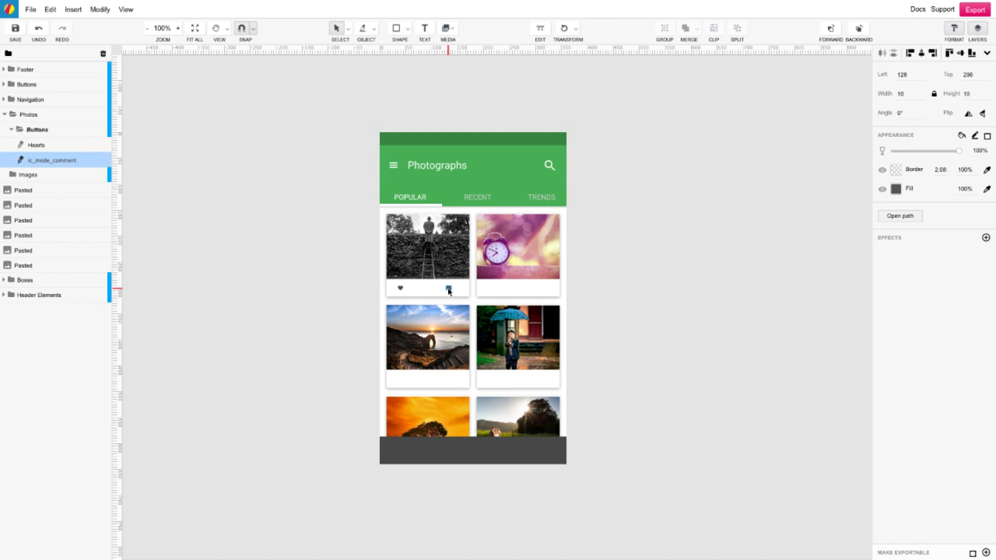
click(400, 290)
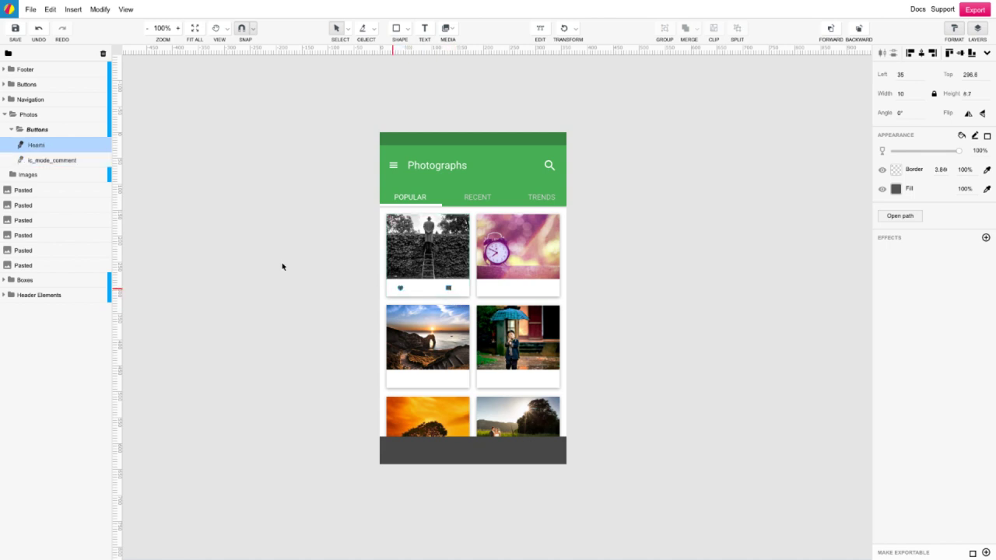
shift+click(49, 160)
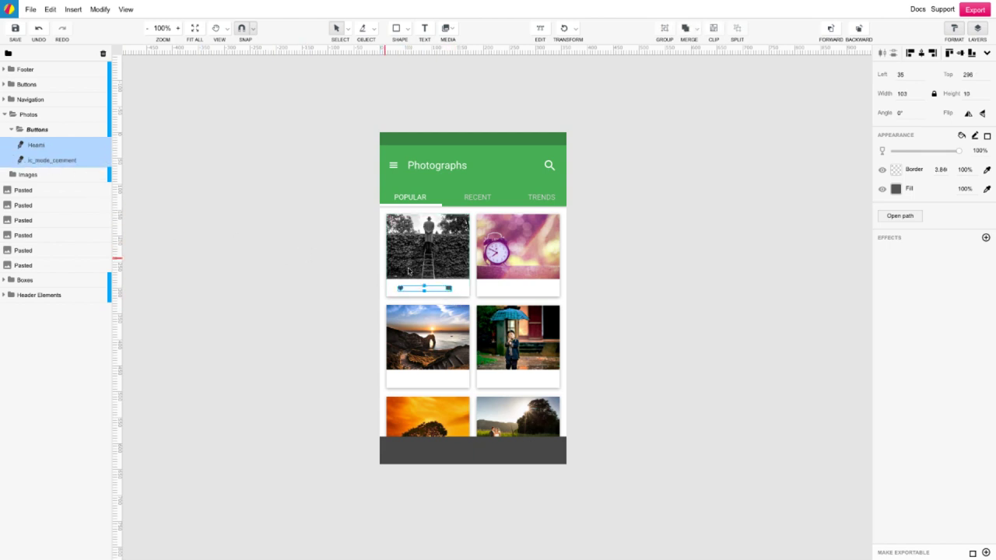
key(ctrl+d)
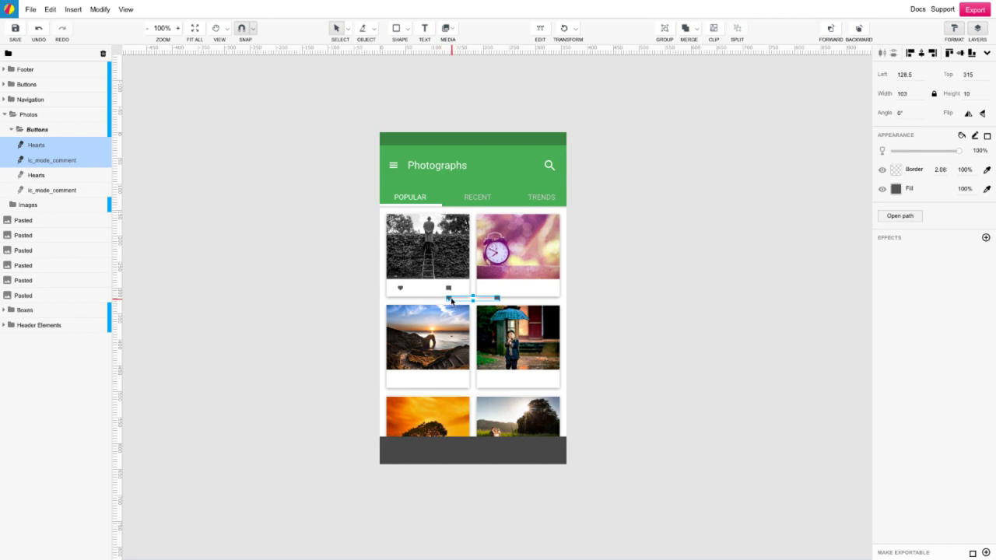
drag(449, 299, 492, 292)
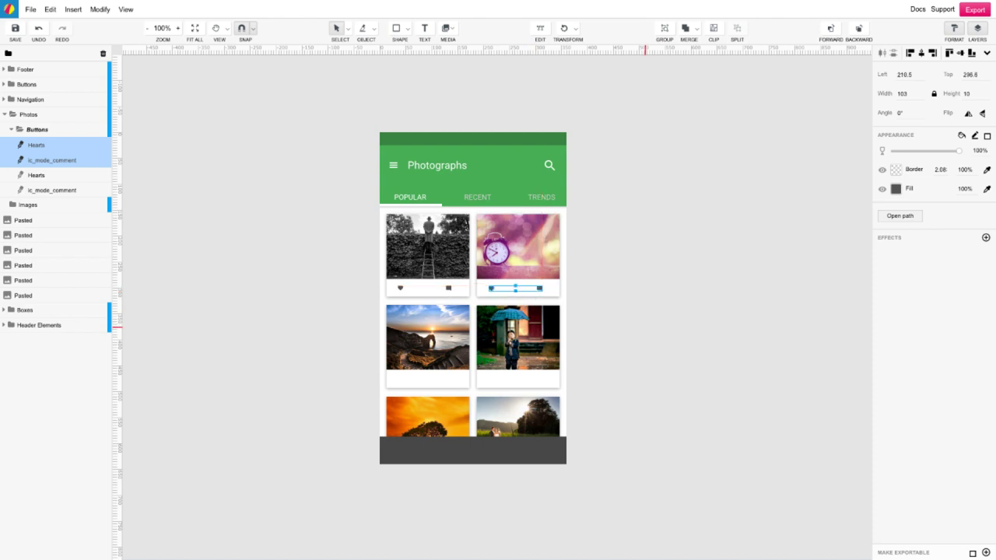
- Fill the first card's heart icon red #FF0000
click(646, 315)
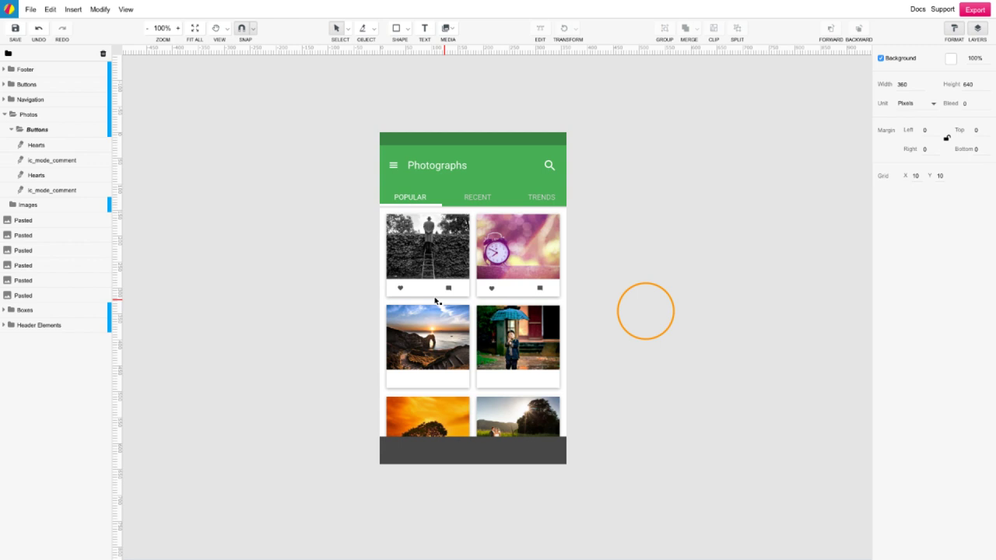
click(400, 287)
click(895, 190)
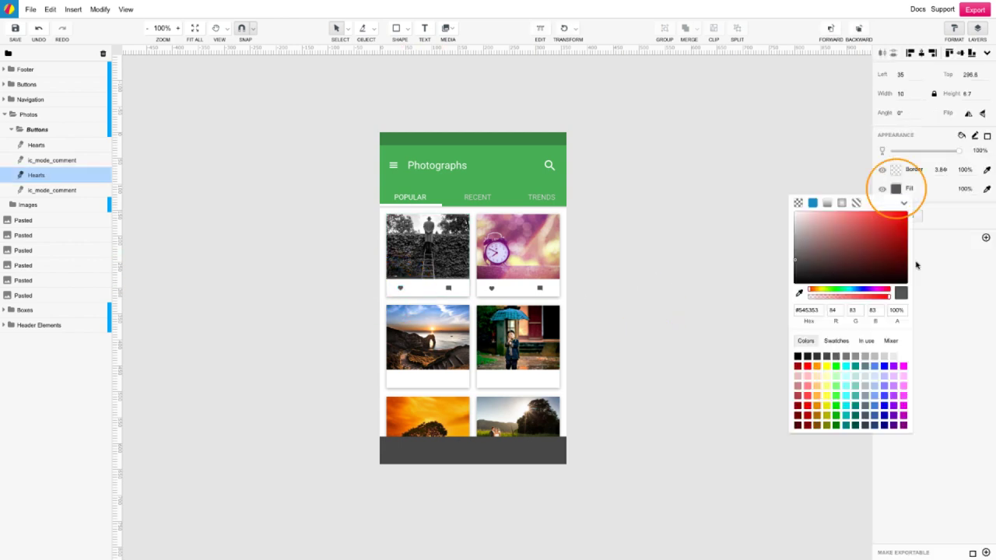
click(803, 367)
click(696, 331)
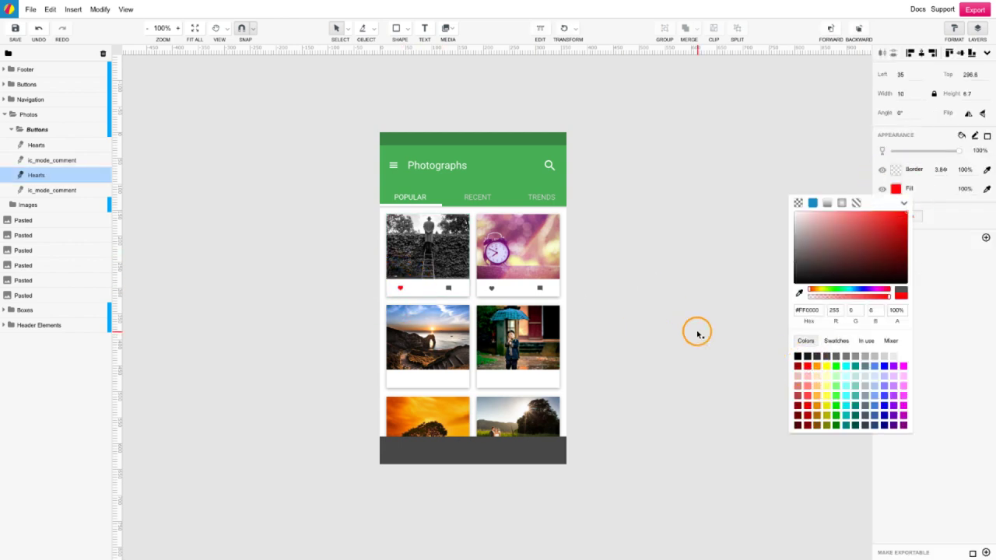
- Duplicate the POPULAR label below the first card and set its font size to 10
click(404, 197)
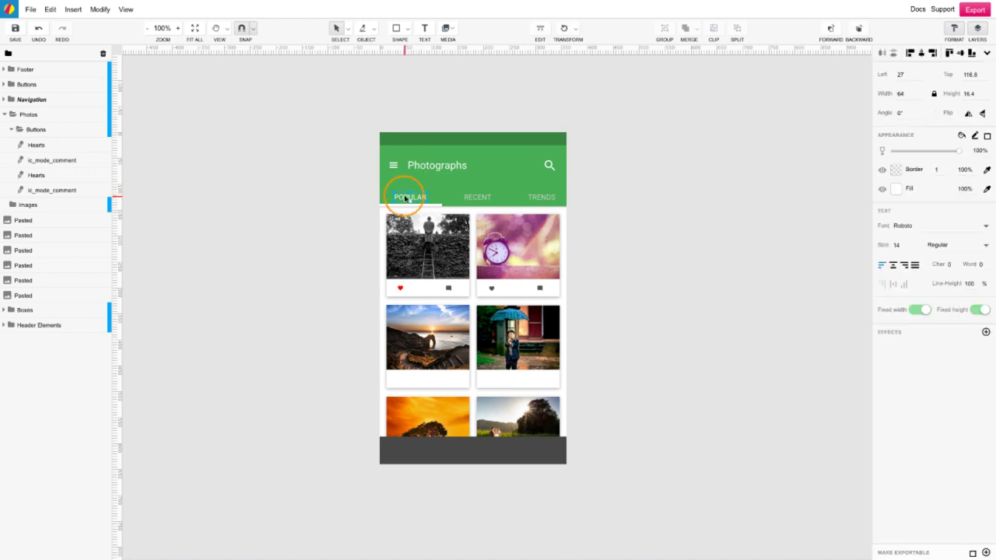
drag(406, 197, 465, 260)
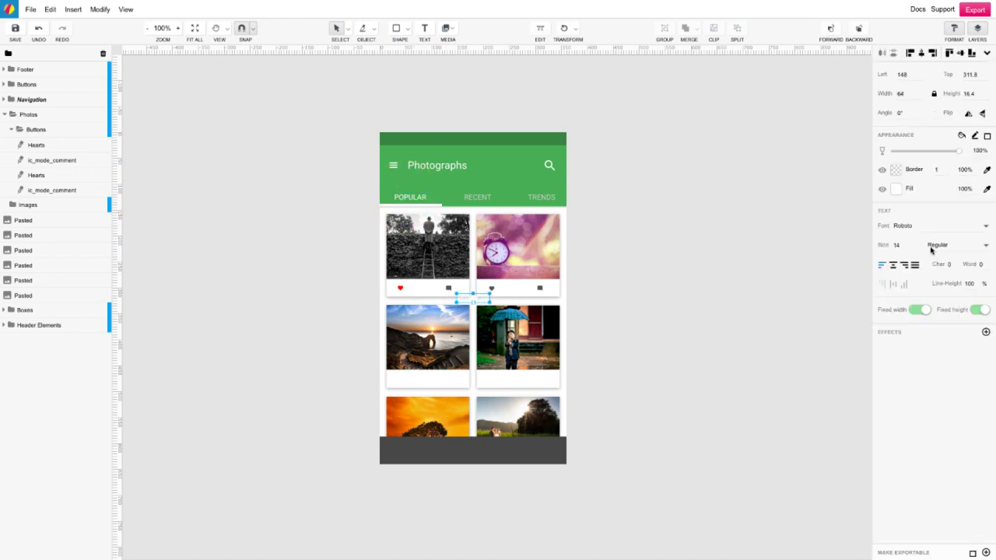
click(902, 243)
double_click(897, 243)
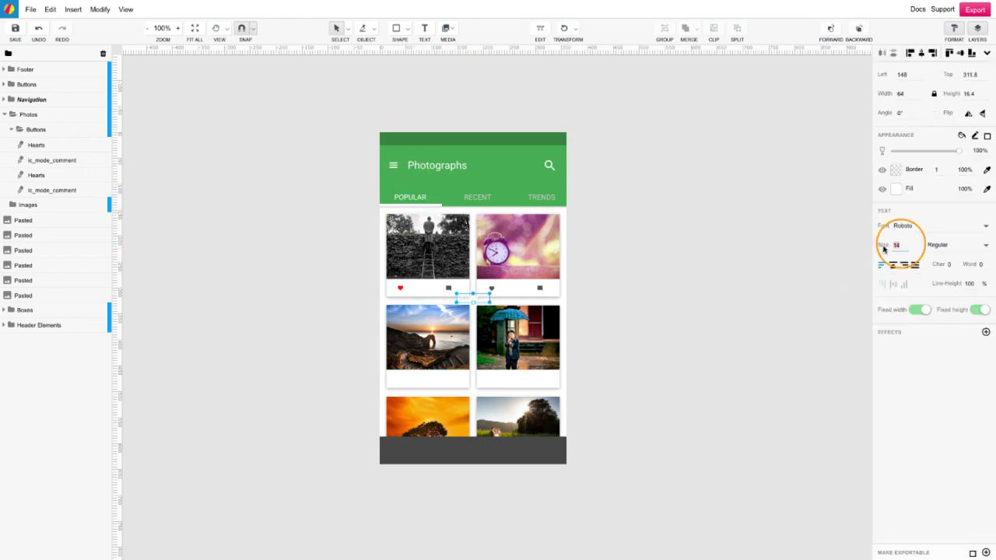
text(10)
- Retype the copied label as 50, fill it with the heart's red, and place it beside the heart
click(472, 298)
click(471, 298)
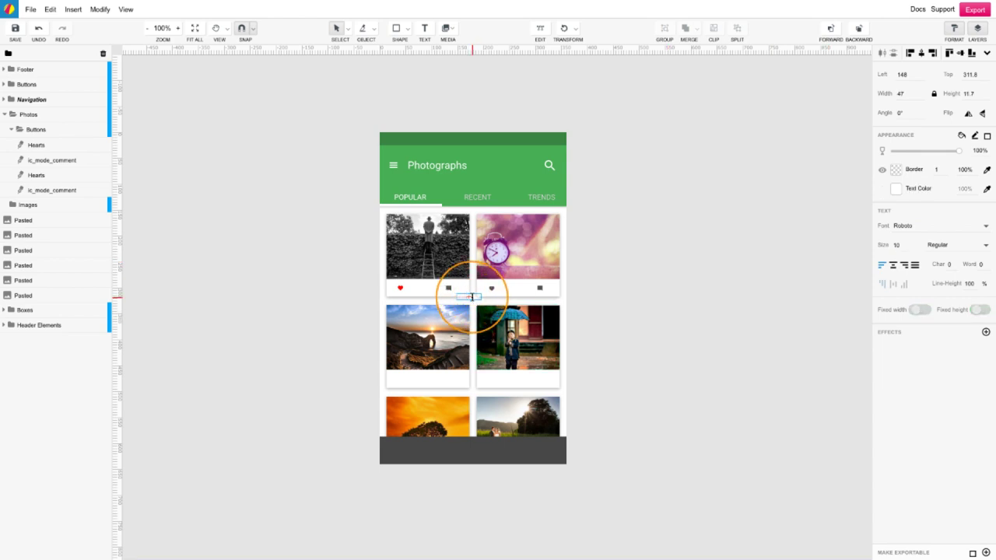
key(BackSpace)
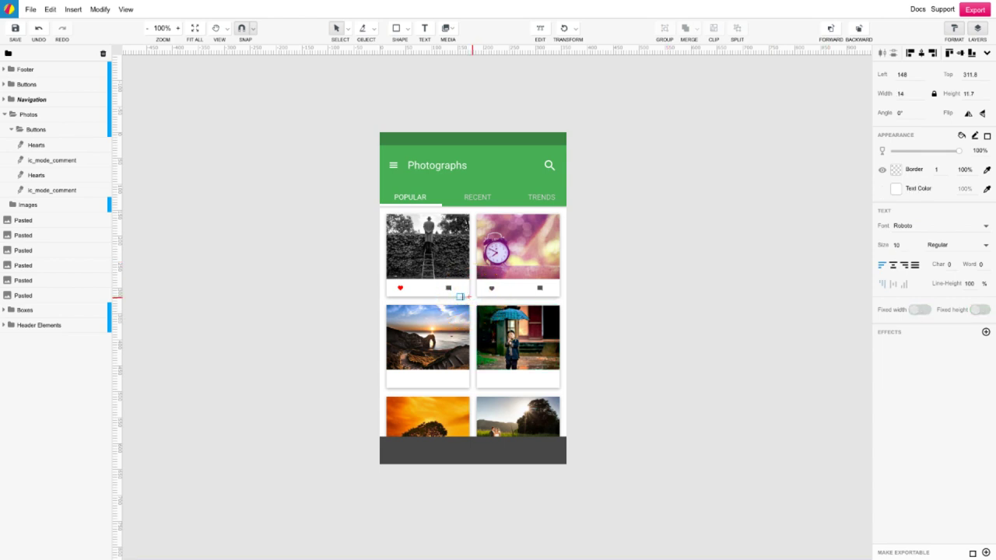
click(761, 289)
click(899, 192)
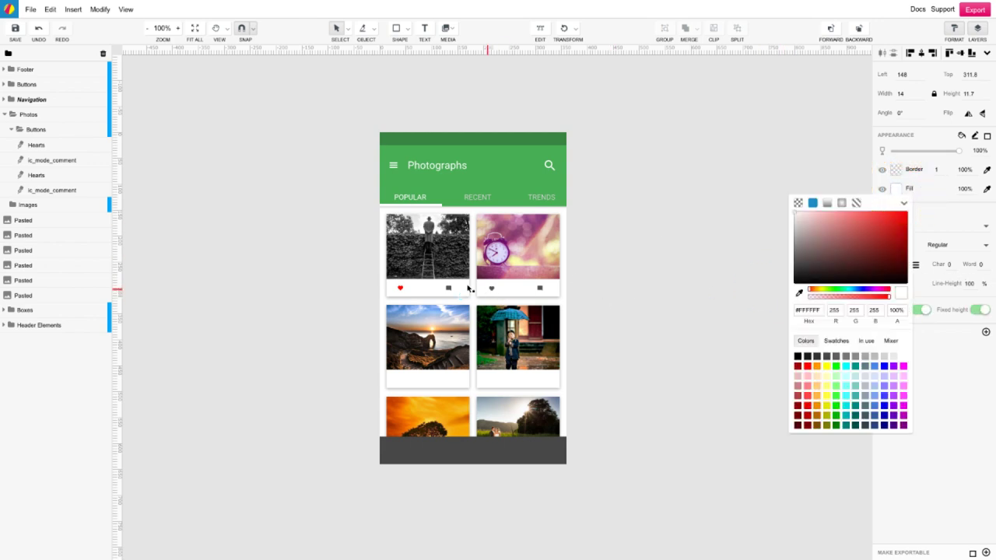
click(798, 292)
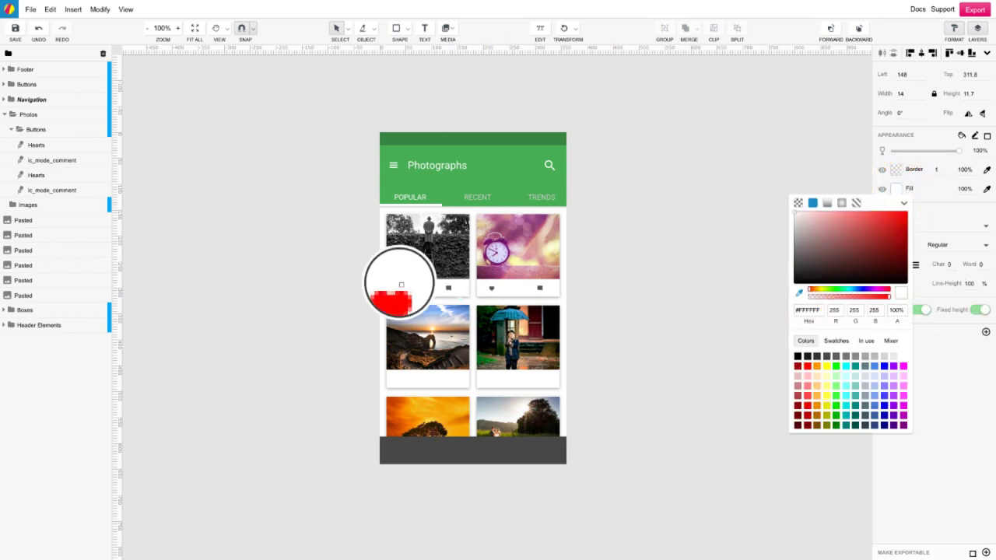
click(400, 288)
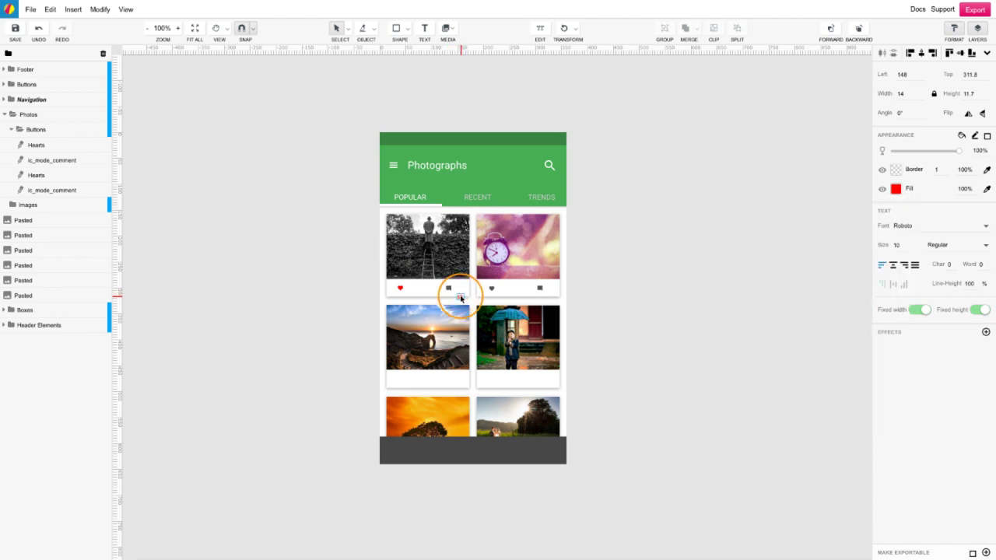
mouse_move(440, 297)
mouse_down()
mouse_move(408, 291)
mouse_move(479, 302)
mouse_move(458, 291)
mouse_up()
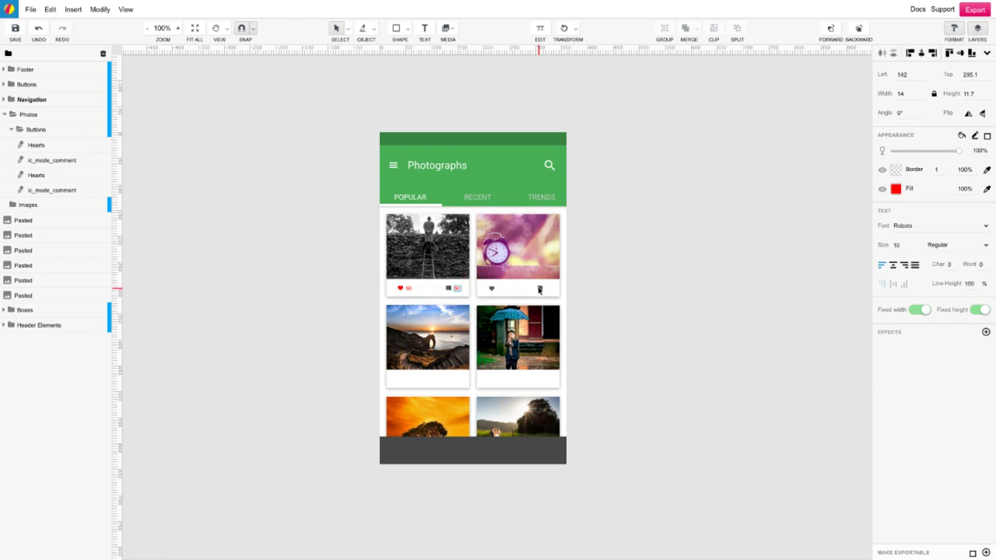
- Fill the second card's comment icon with a blue swatch
click(539, 289)
click(895, 189)
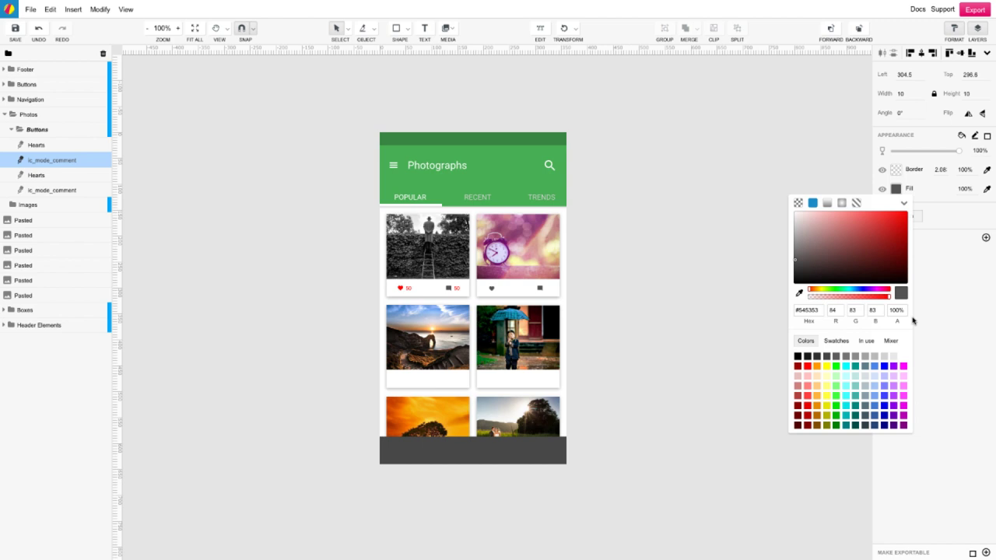
click(877, 367)
click(629, 305)
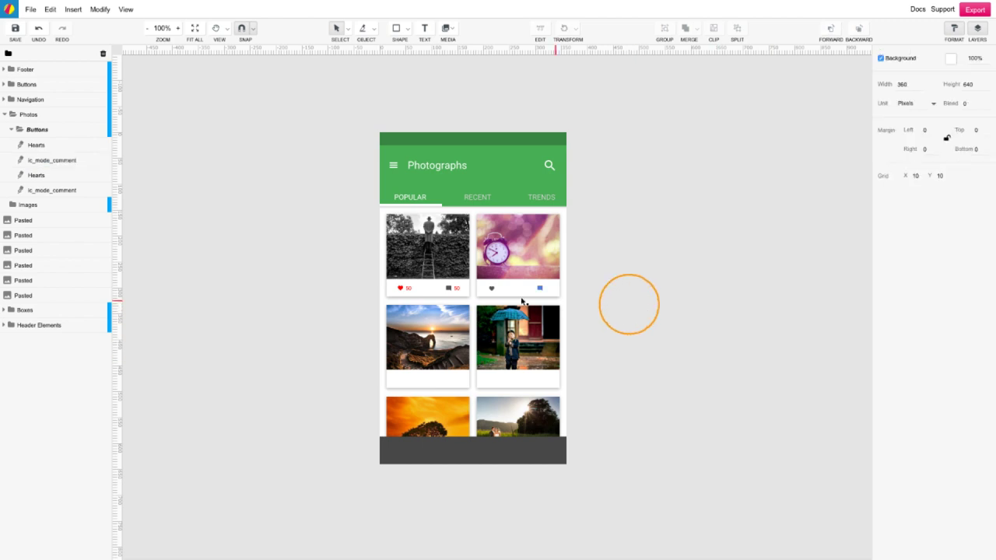
- Place a copy of the 50 count label beside the blue comment icon
click(457, 289)
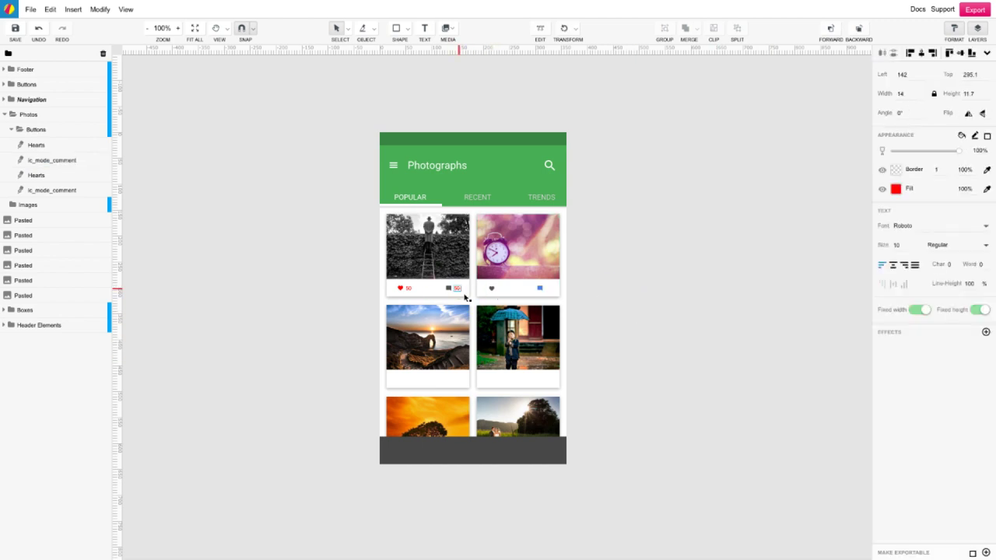
drag(465, 297, 549, 291)
click(618, 304)
click(540, 289)
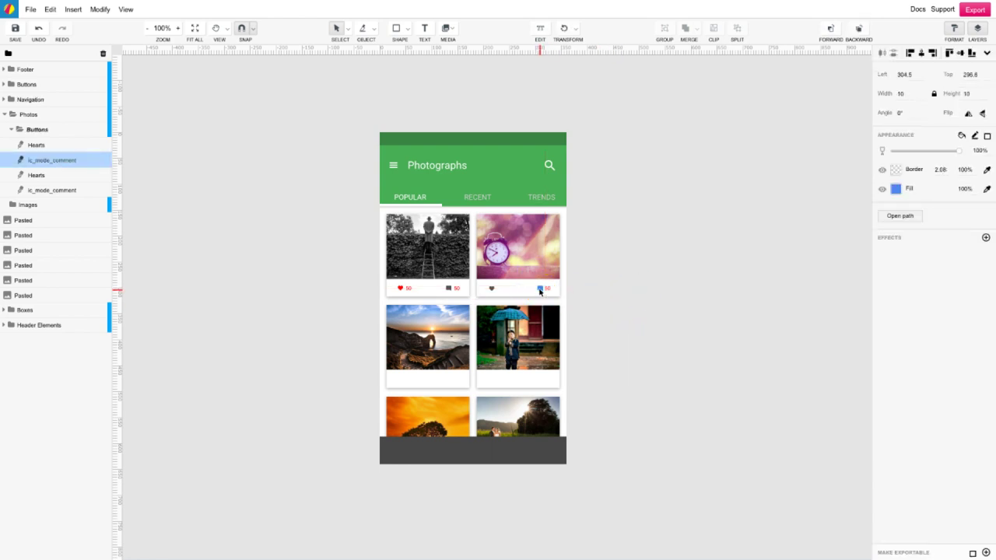
click(596, 291)
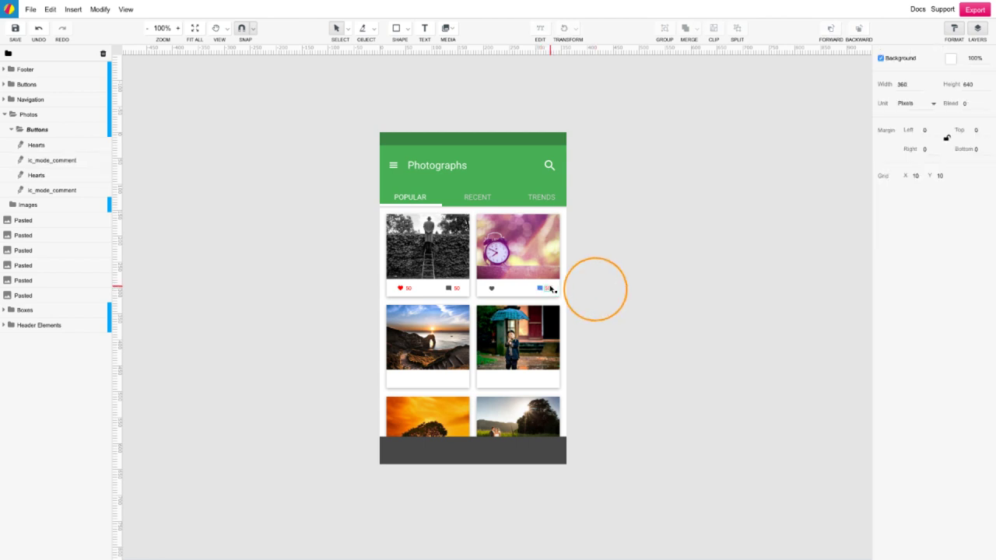
click(545, 289)
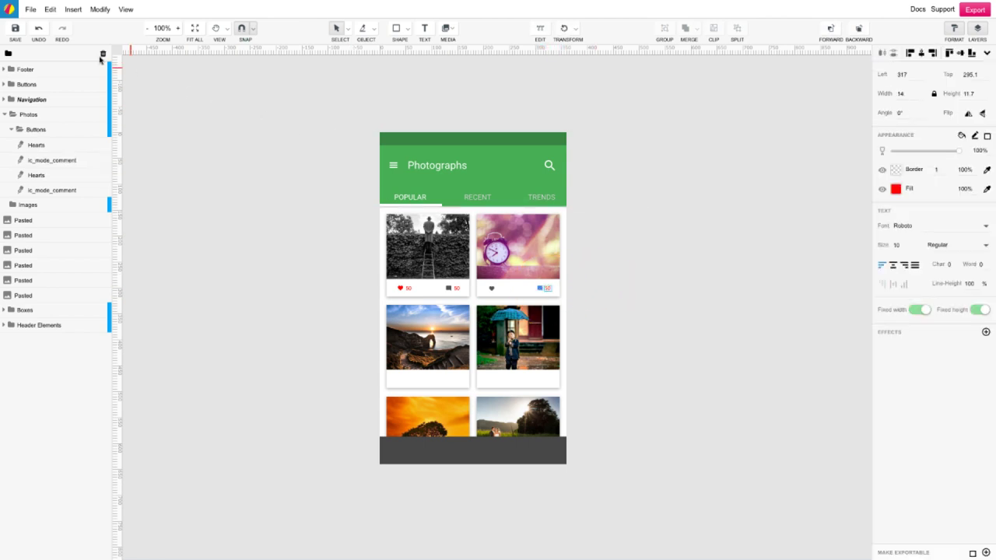
- Paste the blue icon style onto the second card's 50 comment count
click(35, 12)
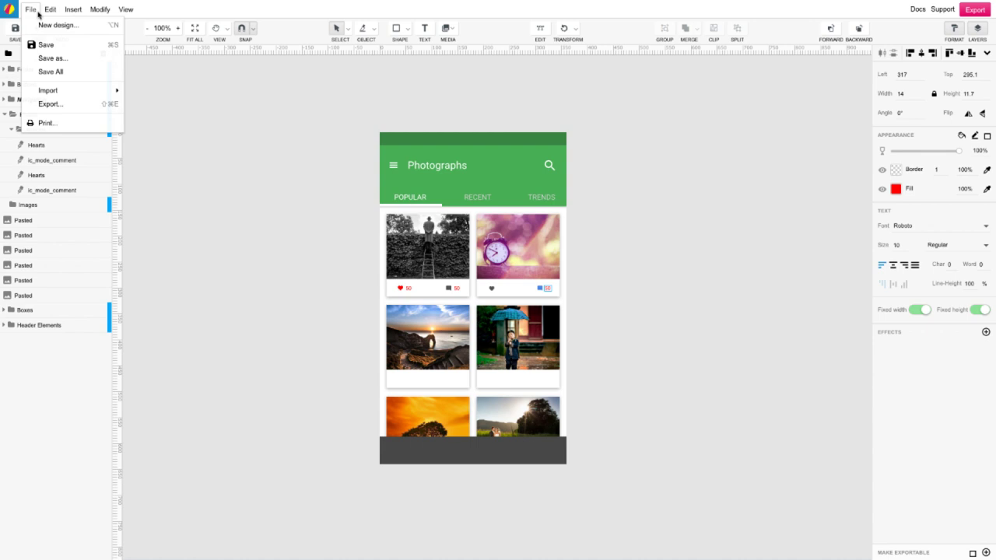
mouse_move(46, 9)
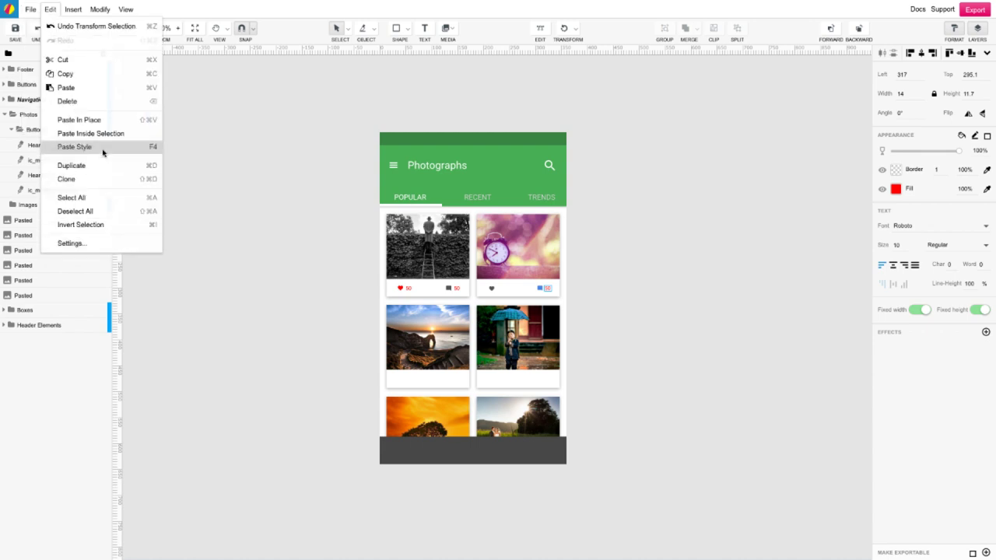
click(102, 147)
click(659, 293)
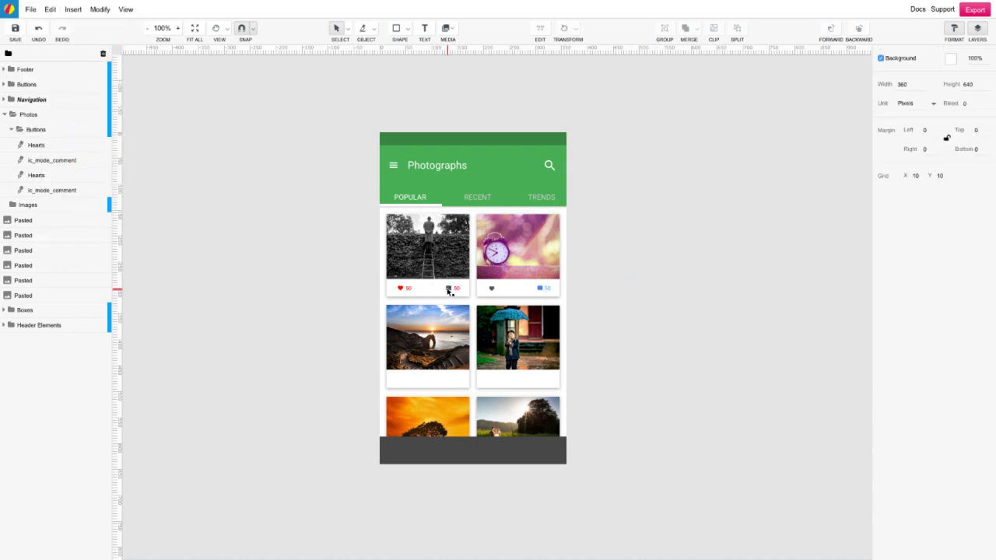
- Give the first comment count its icon's dark grey style, then copy a 50 beside the second heart
click(450, 288)
click(455, 287)
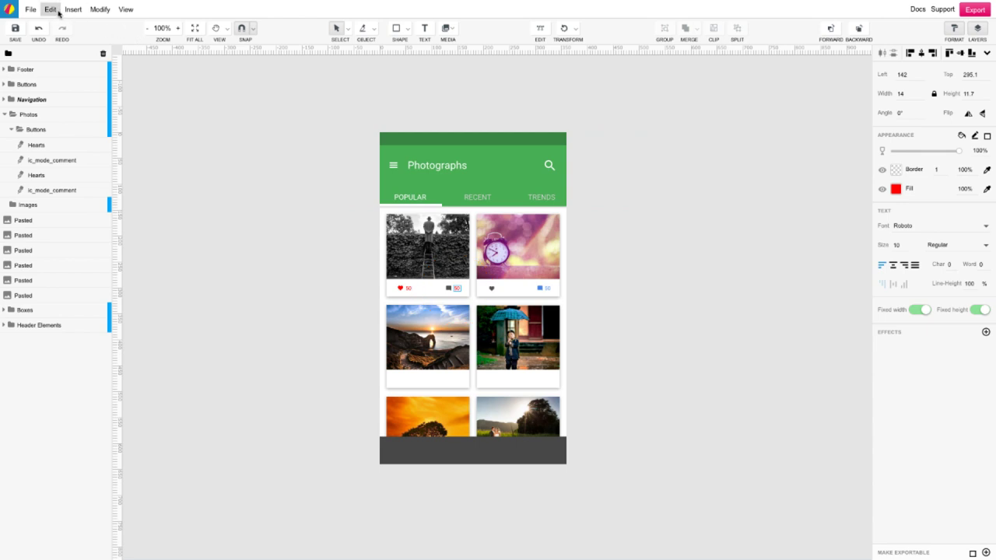
click(49, 9)
click(87, 147)
click(614, 277)
drag(457, 288, 511, 298)
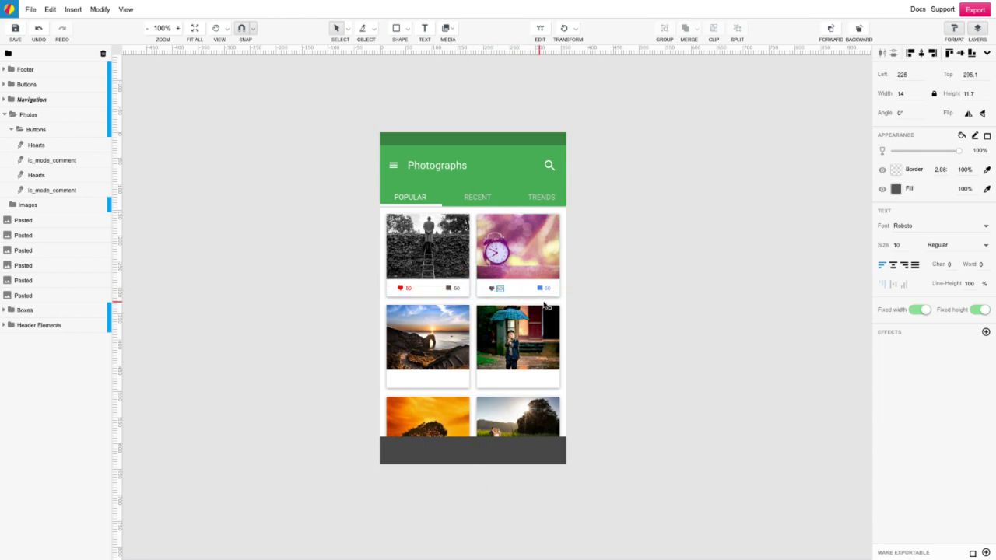
click(592, 306)
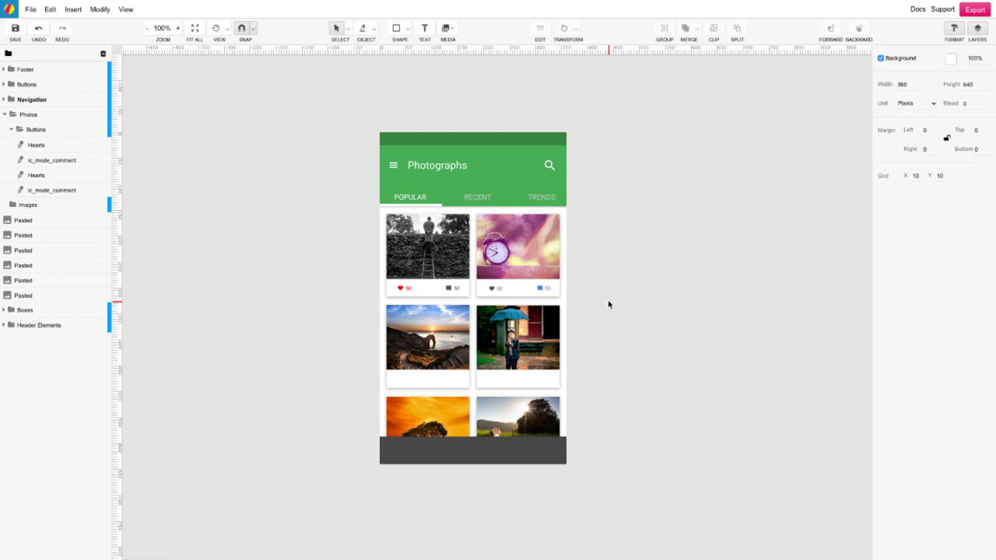